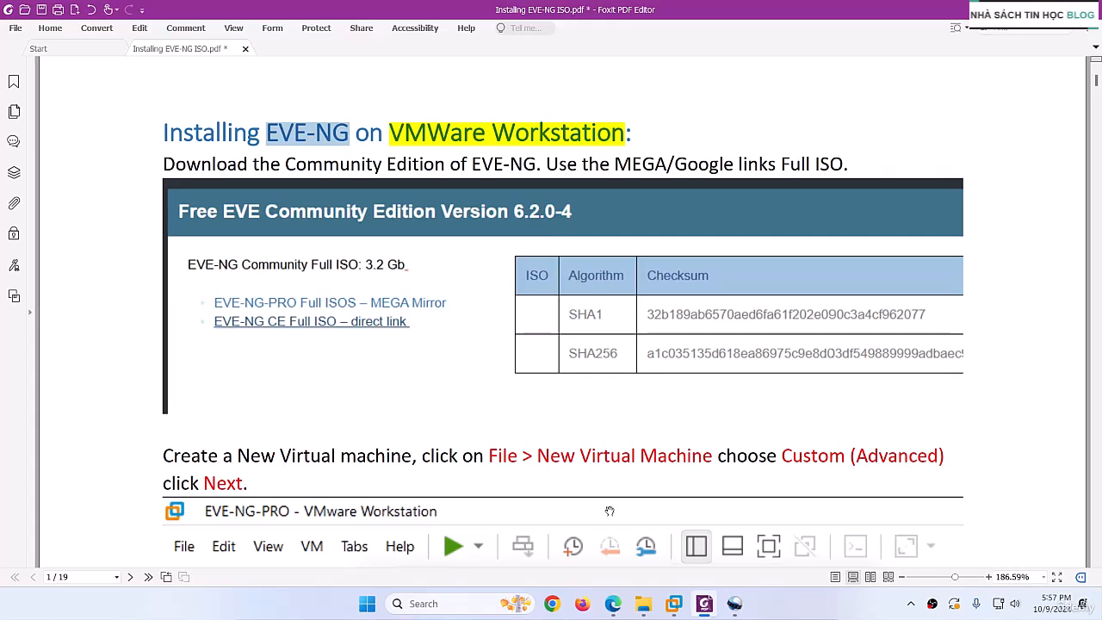
- Switch to the browser and examine the ISO size and version of the Free EVE Community Edition download
click(612, 604)
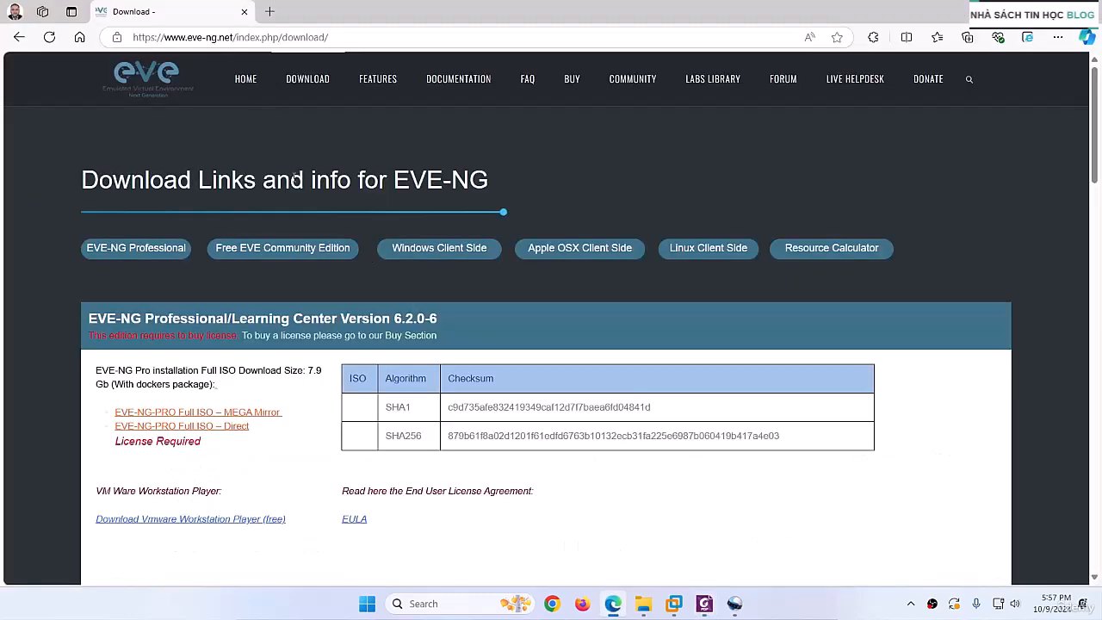
click(256, 255)
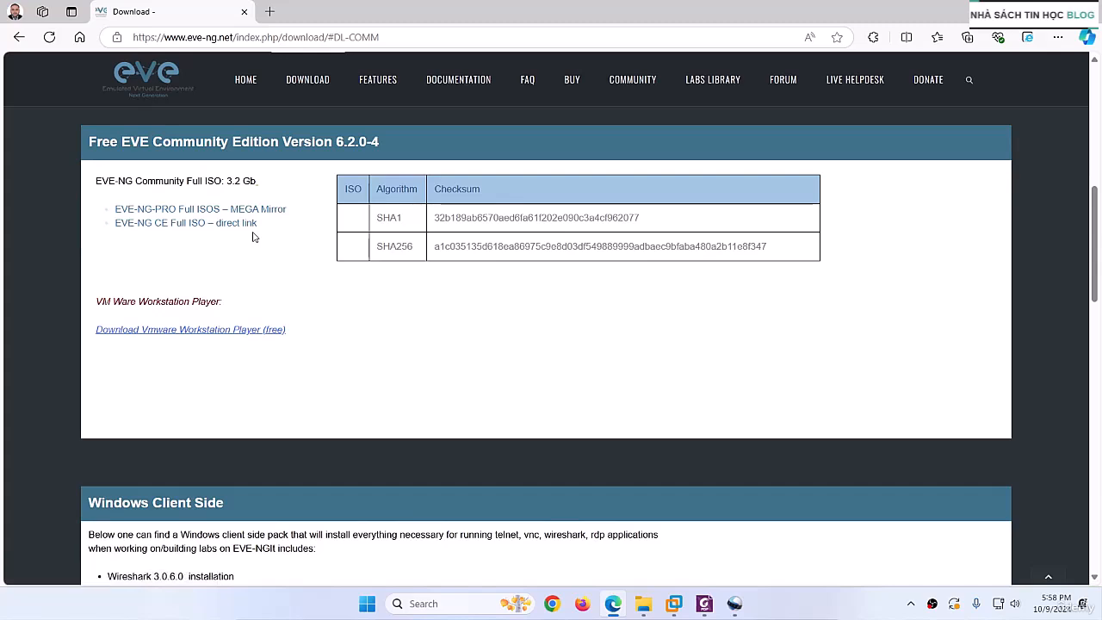
drag(207, 183, 251, 182)
click(228, 183)
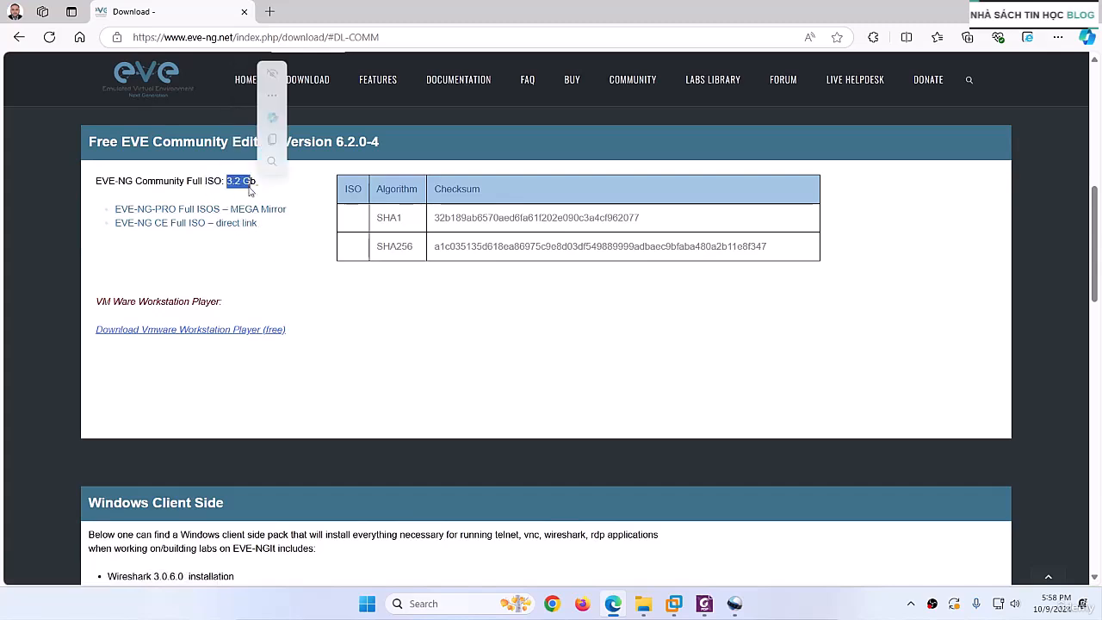
click(304, 259)
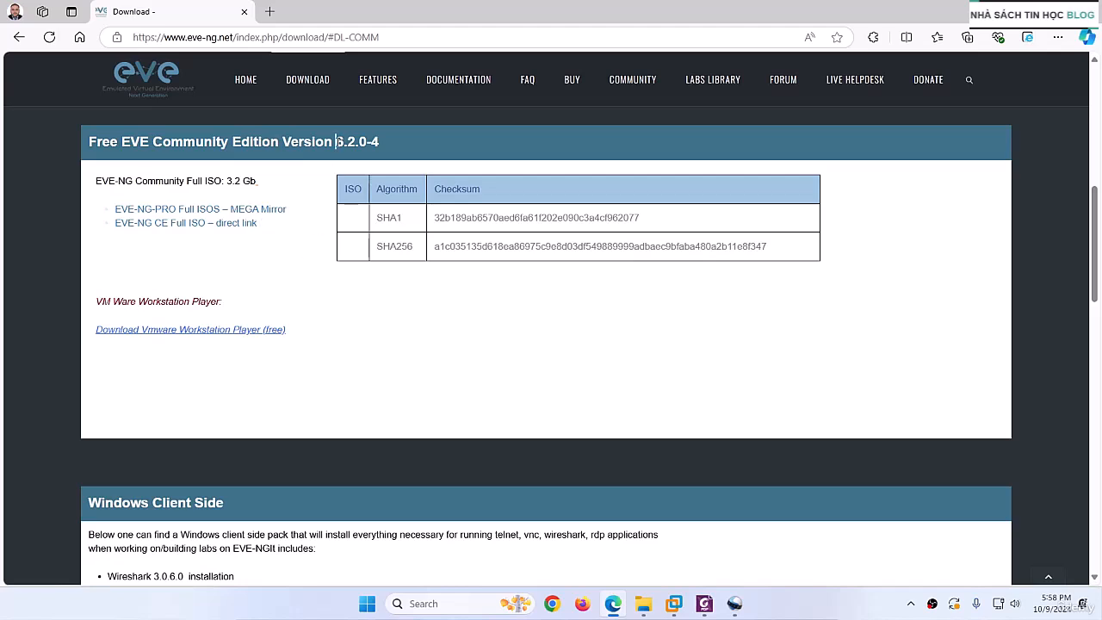
drag(335, 142, 388, 145)
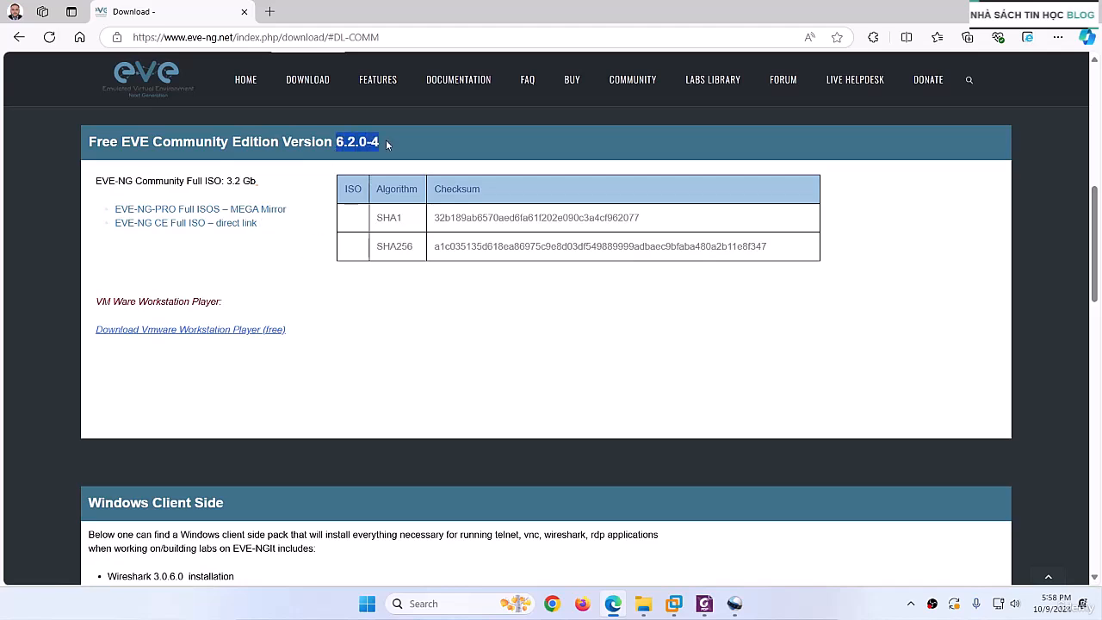
click(297, 274)
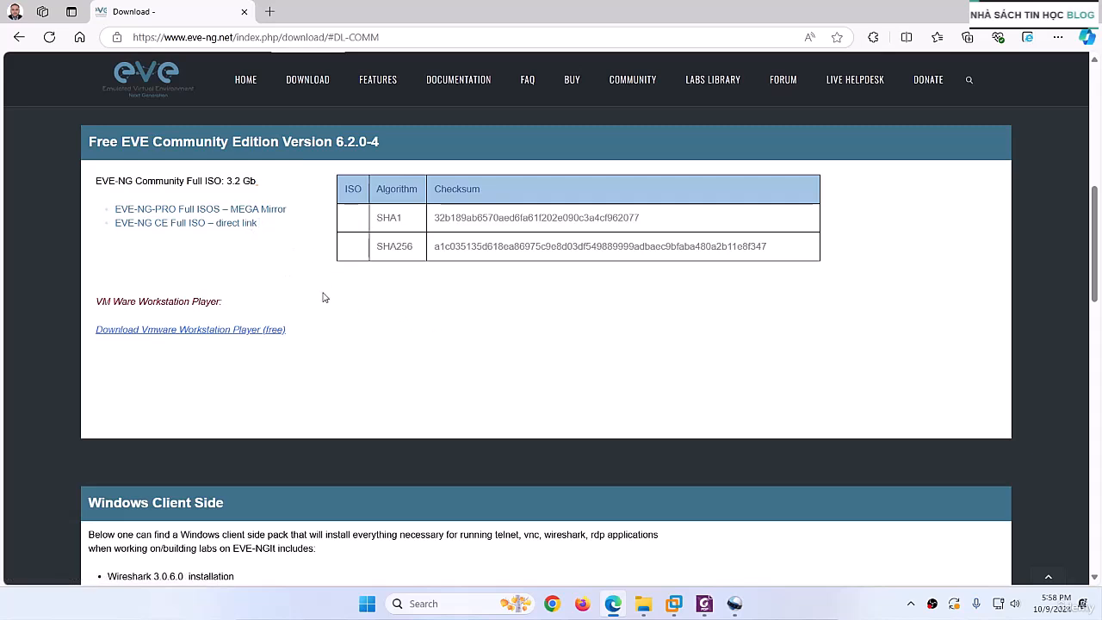
- Switch to VMware Workstation's EVE-COM machine and start creating a new virtual machine with the Custom (advanced) configuration
mouse_move(675, 603)
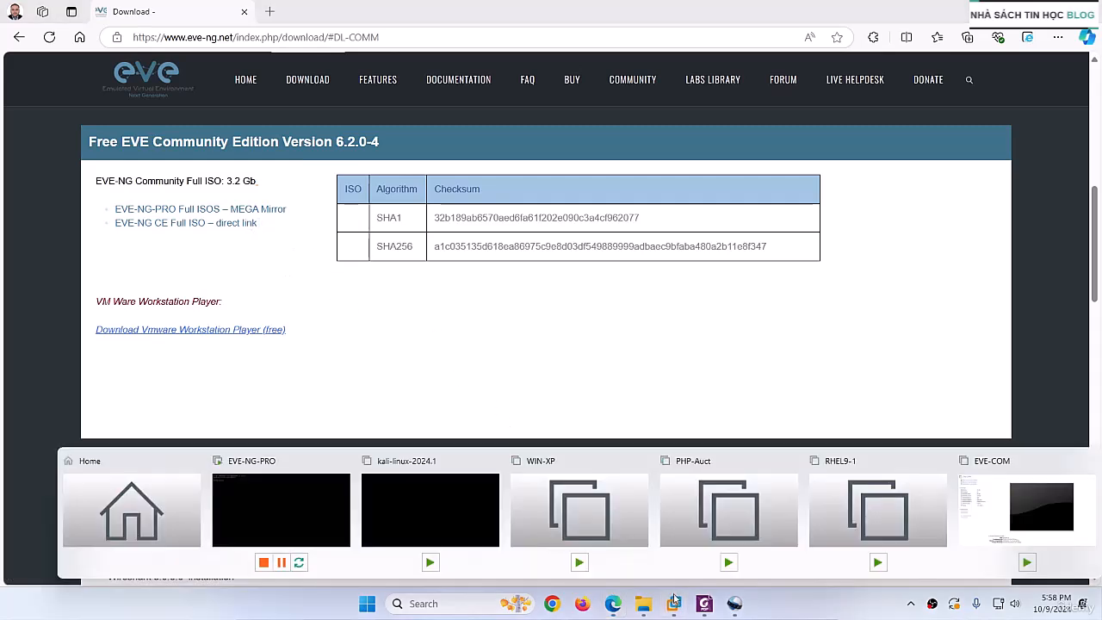
click(1026, 525)
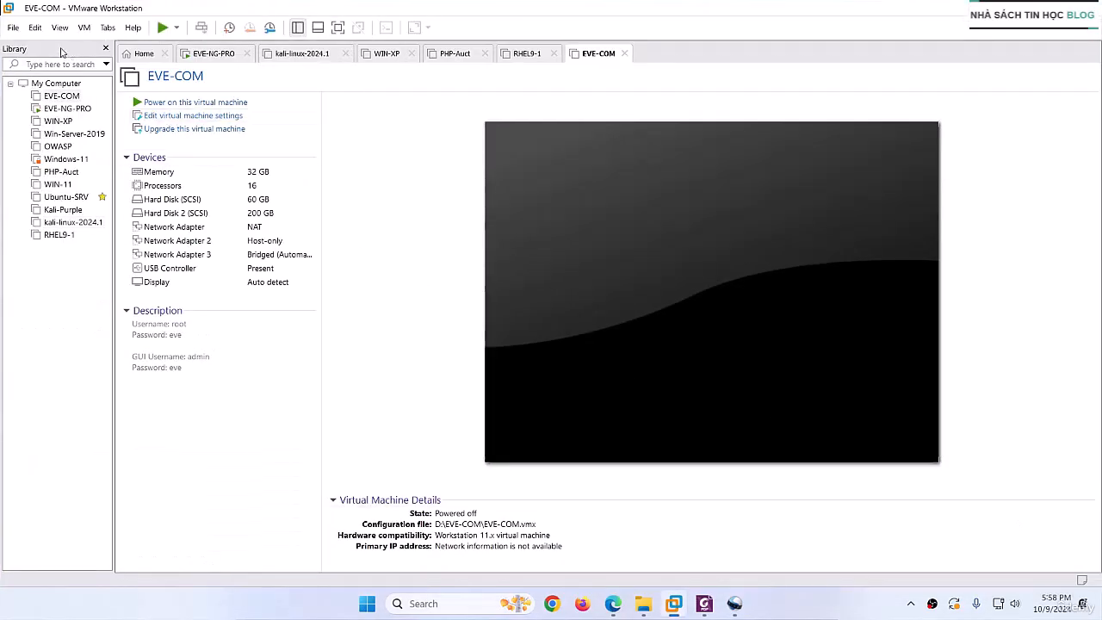
click(14, 28)
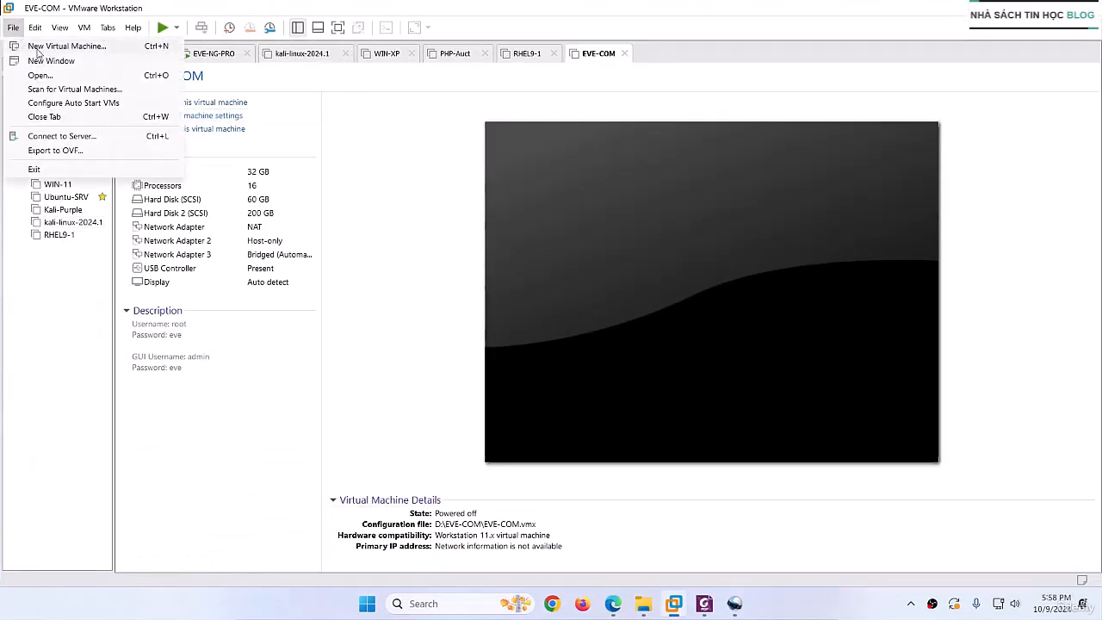
click(37, 48)
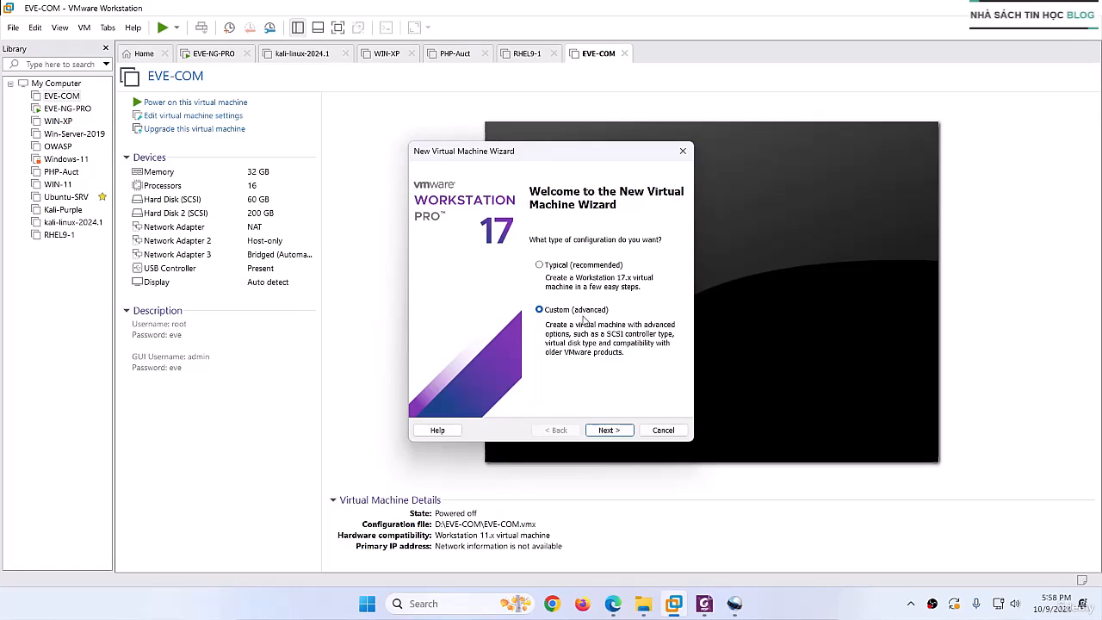
click(614, 430)
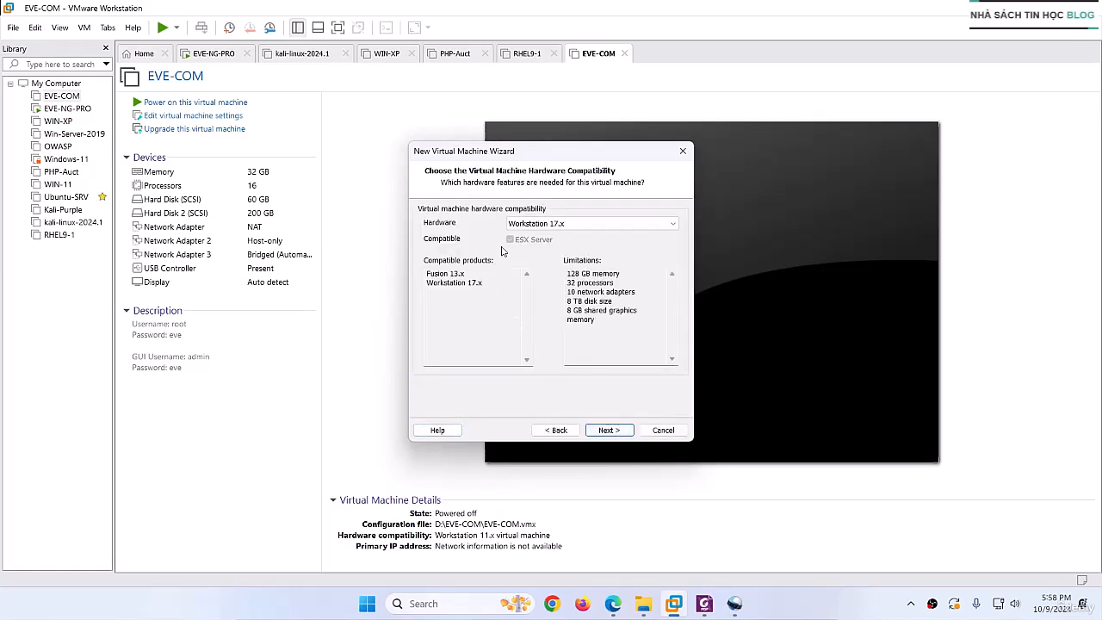
- Choose Ubuntu 64-bit Linux as the guest without installer media and name the virtual machine EVE-COmmunity-ED
click(609, 429)
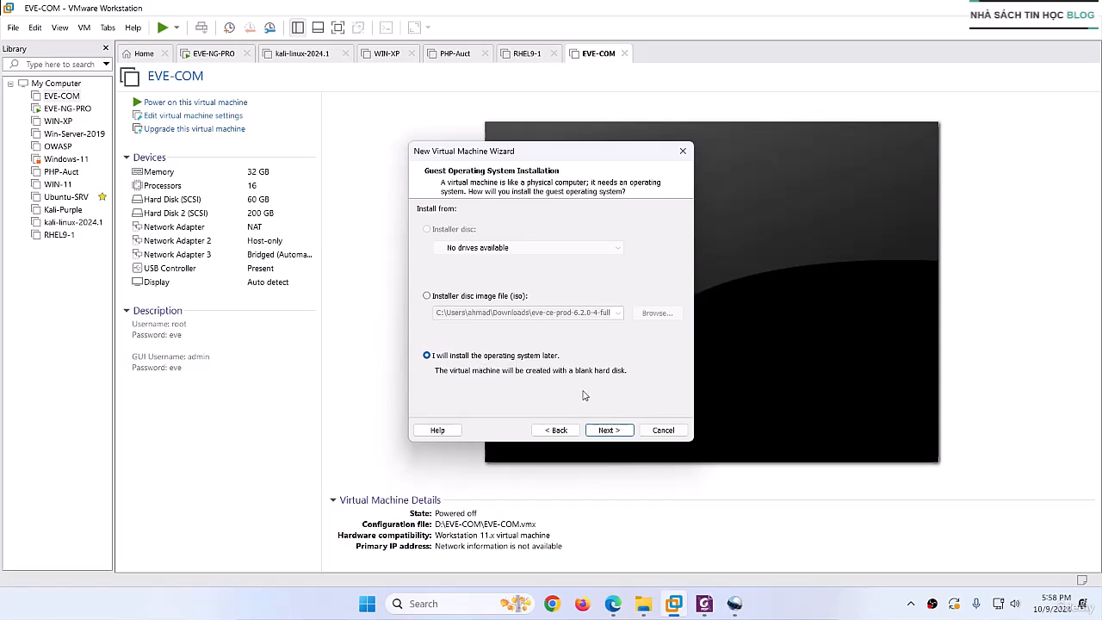
click(607, 431)
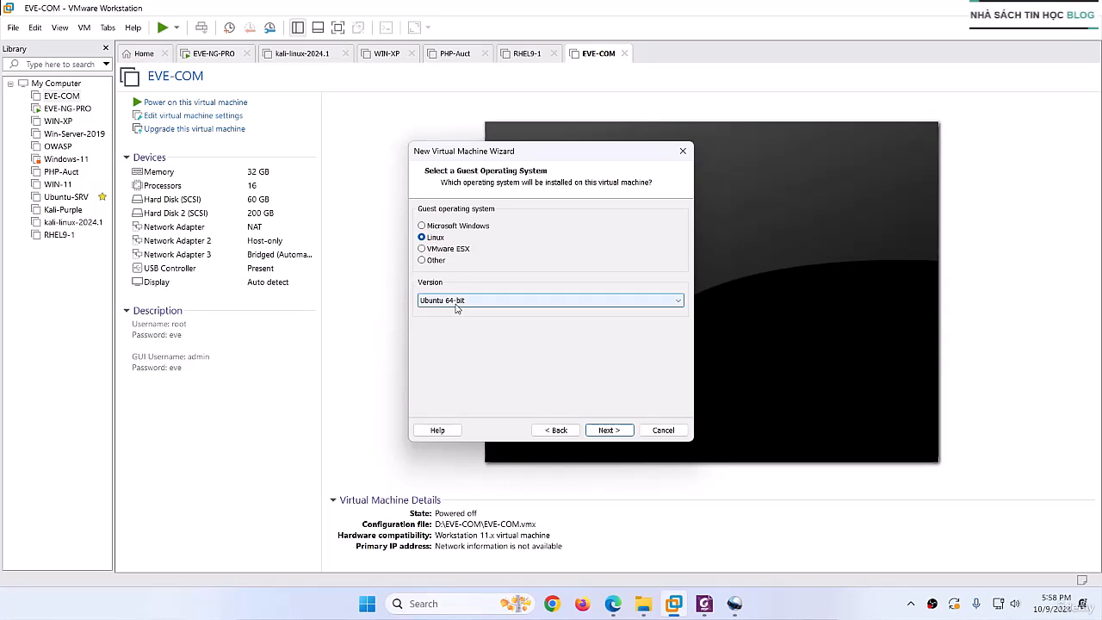
click(608, 431)
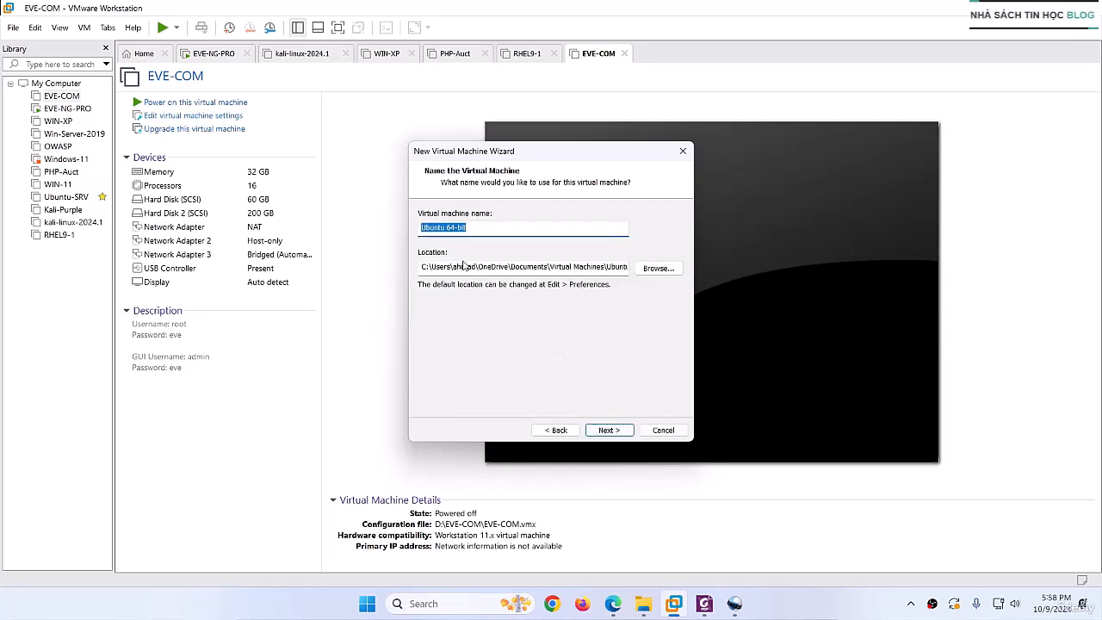
text(EVE-COmmunity-ED)
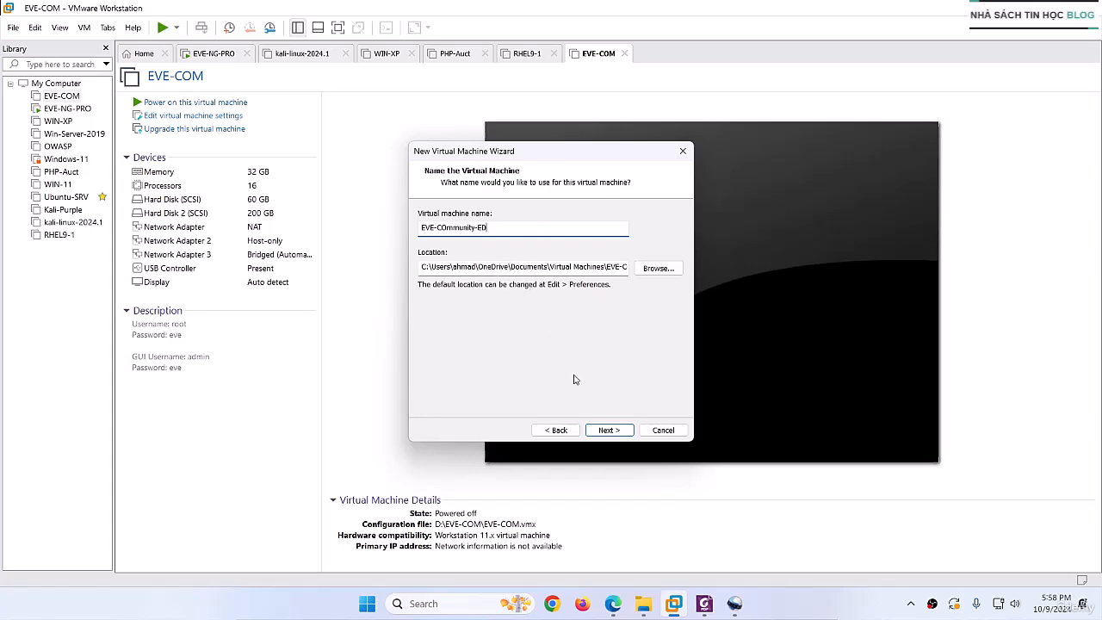
click(603, 431)
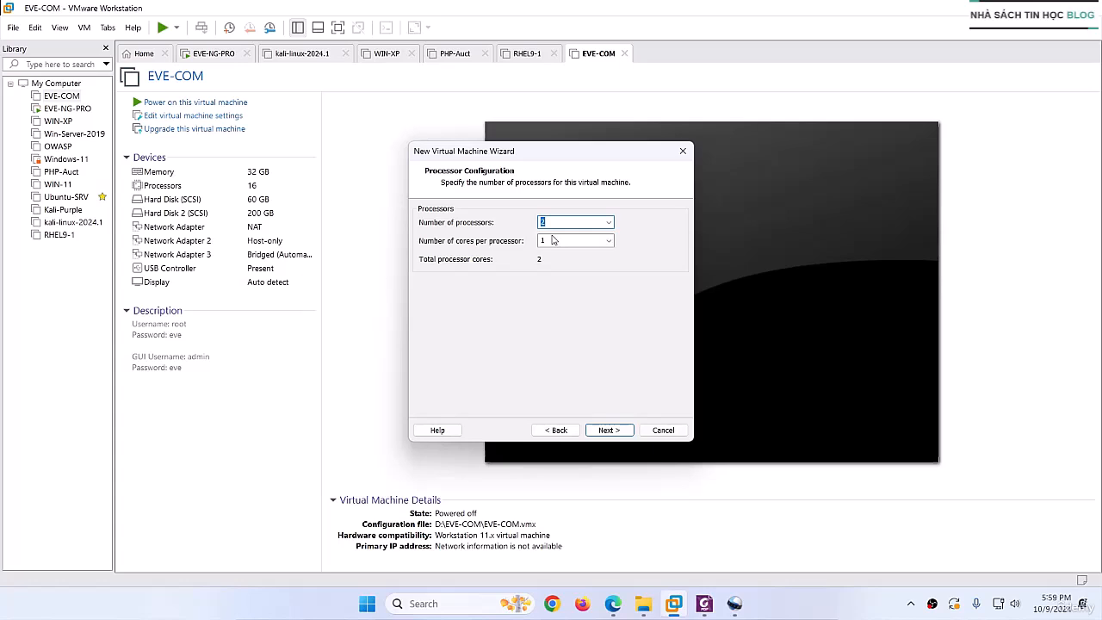
- Allocate 4 processors with 1 core each and 16384 MB of memory to the new virtual machine
click(601, 429)
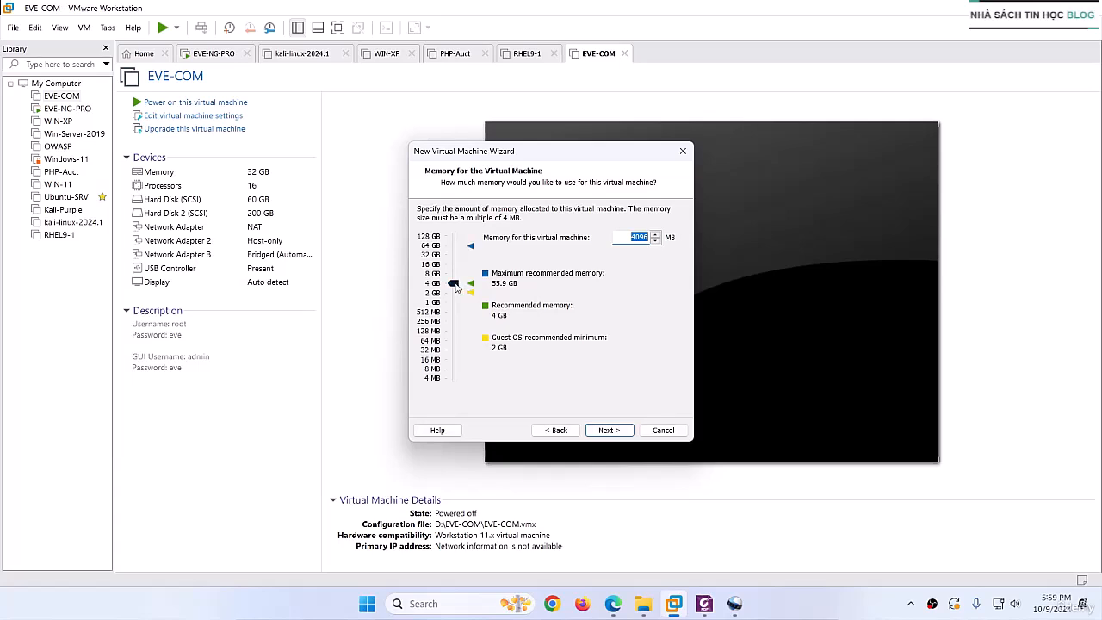
drag(457, 286, 458, 270)
drag(457, 270, 456, 264)
click(610, 430)
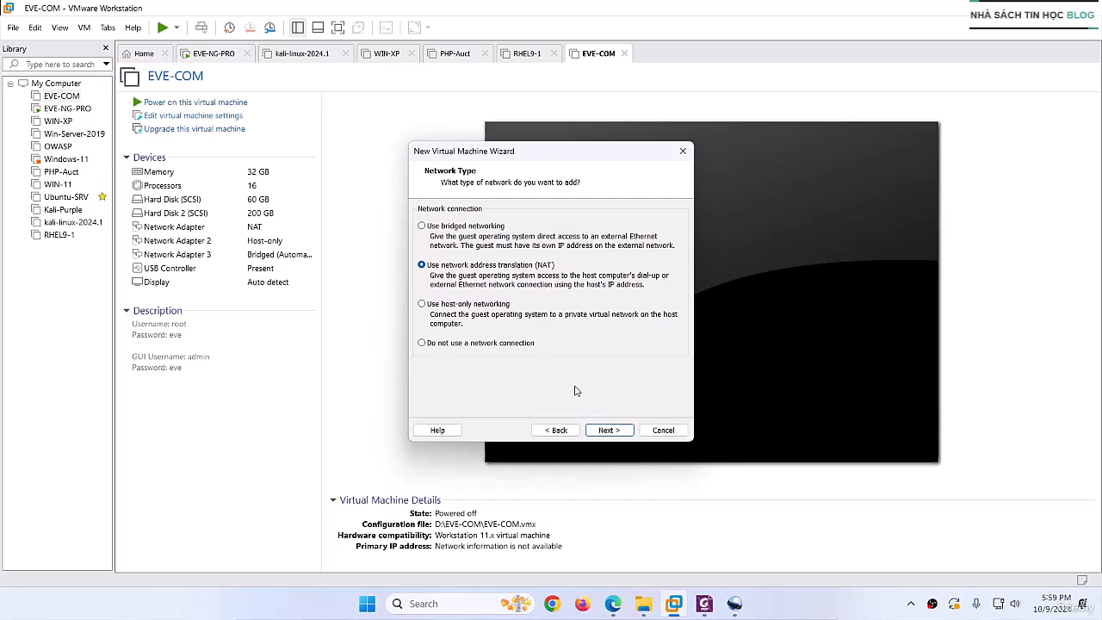
- Use NAT networking and choose a new SCSI virtual disk with the LSI Logic controller
click(609, 430)
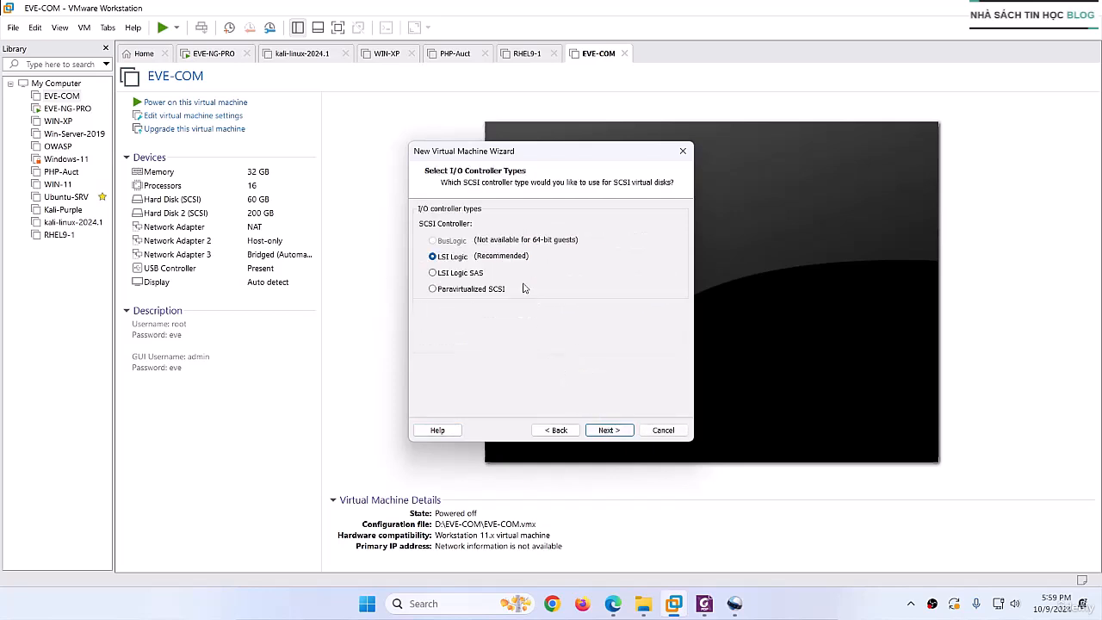
click(611, 431)
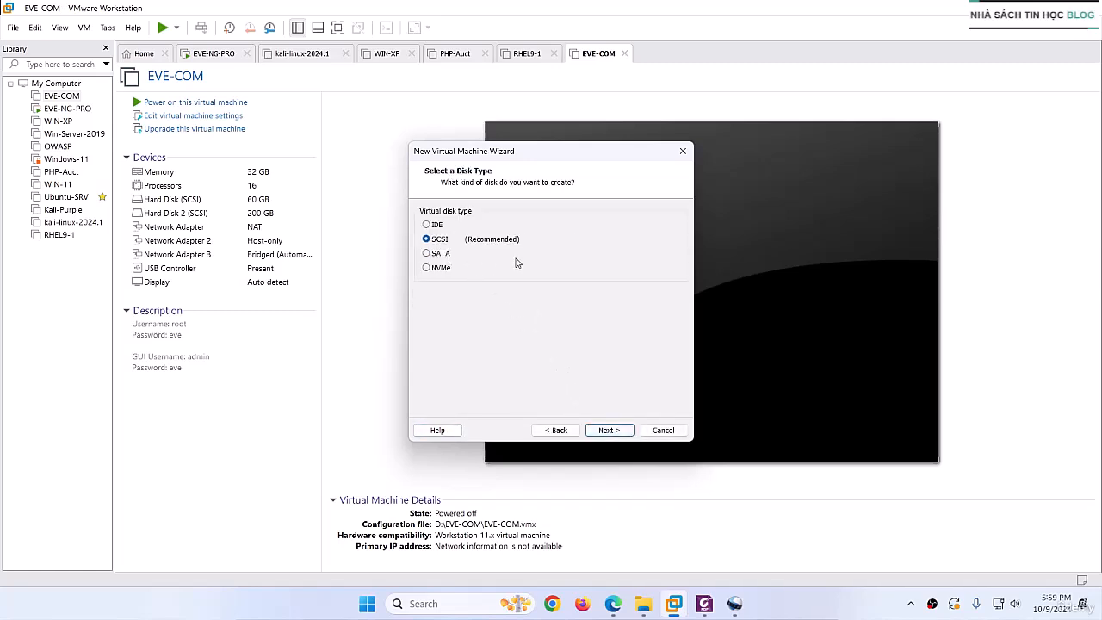
click(608, 432)
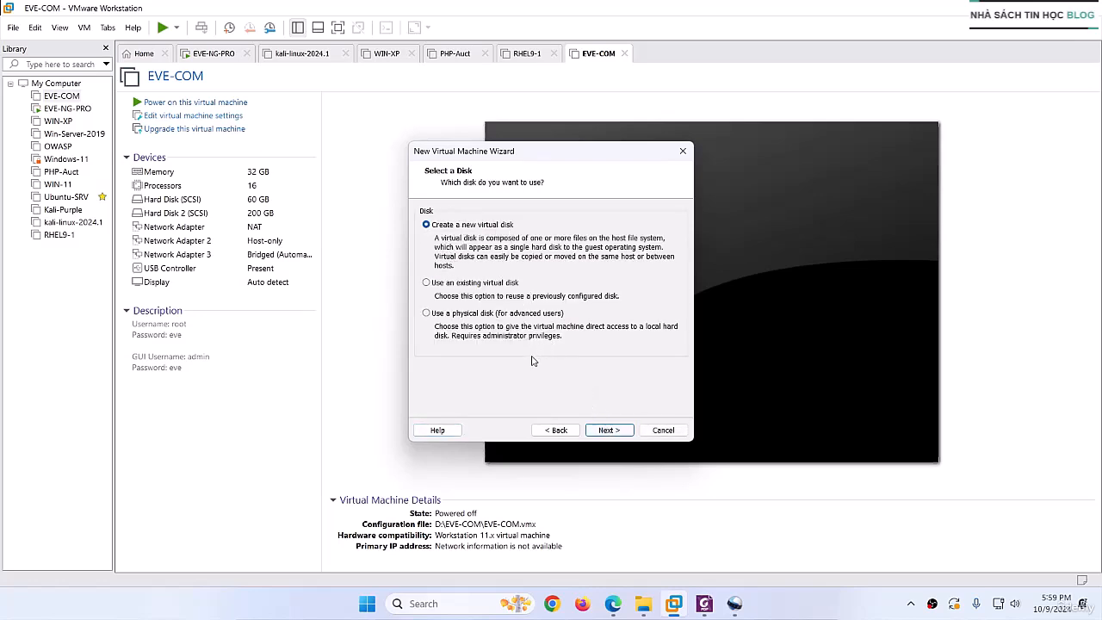
click(608, 432)
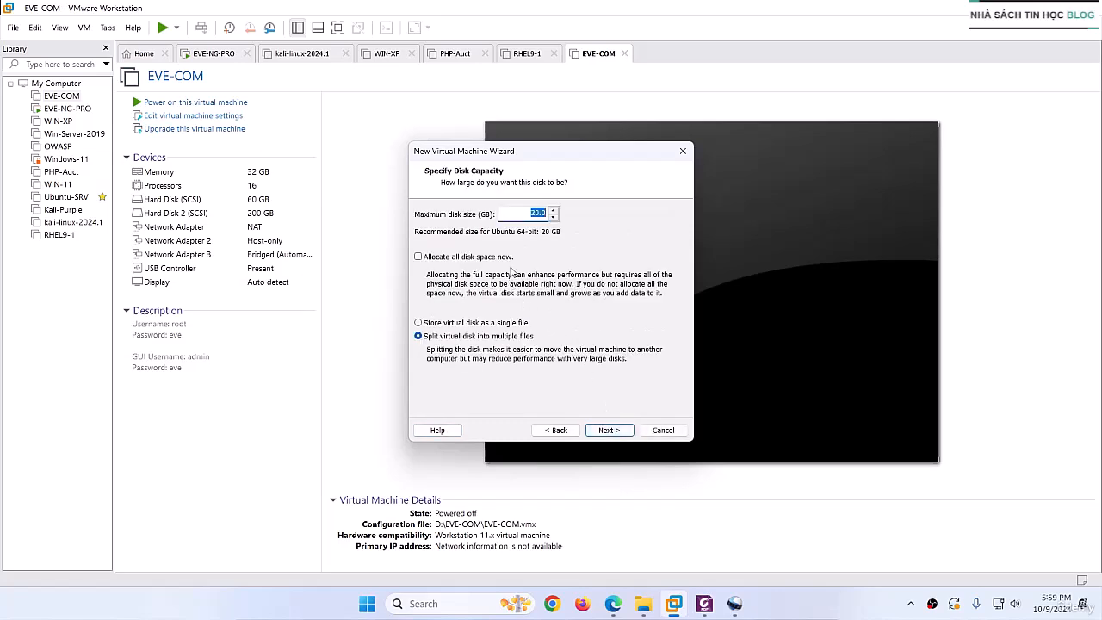
- Set the virtual disk to 200 GB stored as a single file, keeping the disk file name EVE-COmmunity-ED.vmdk
click(535, 211)
click(440, 326)
click(609, 430)
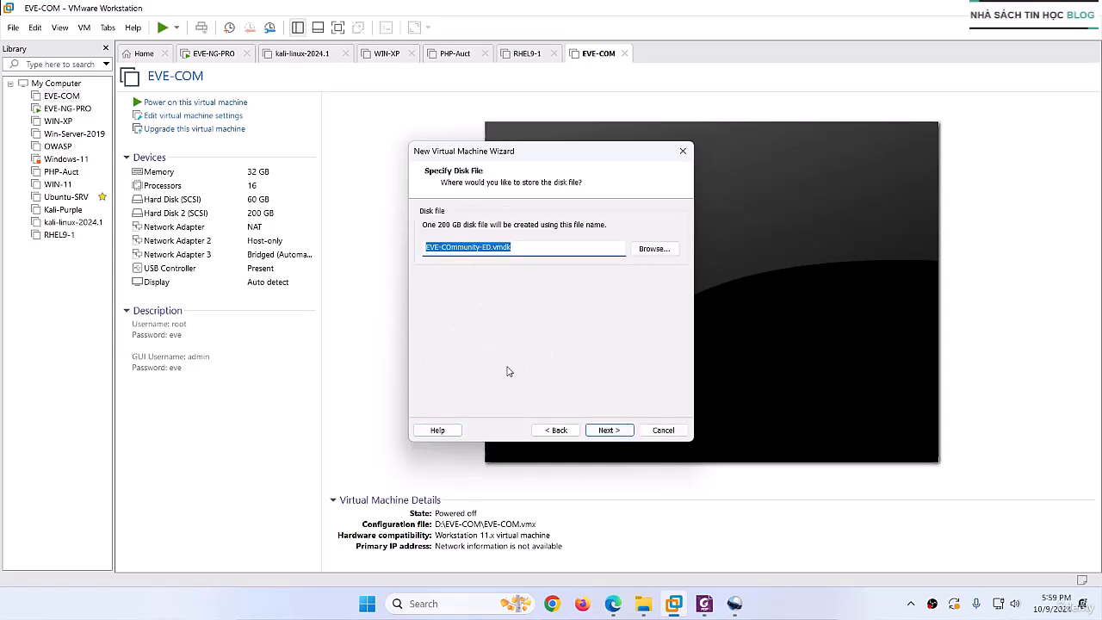
click(608, 432)
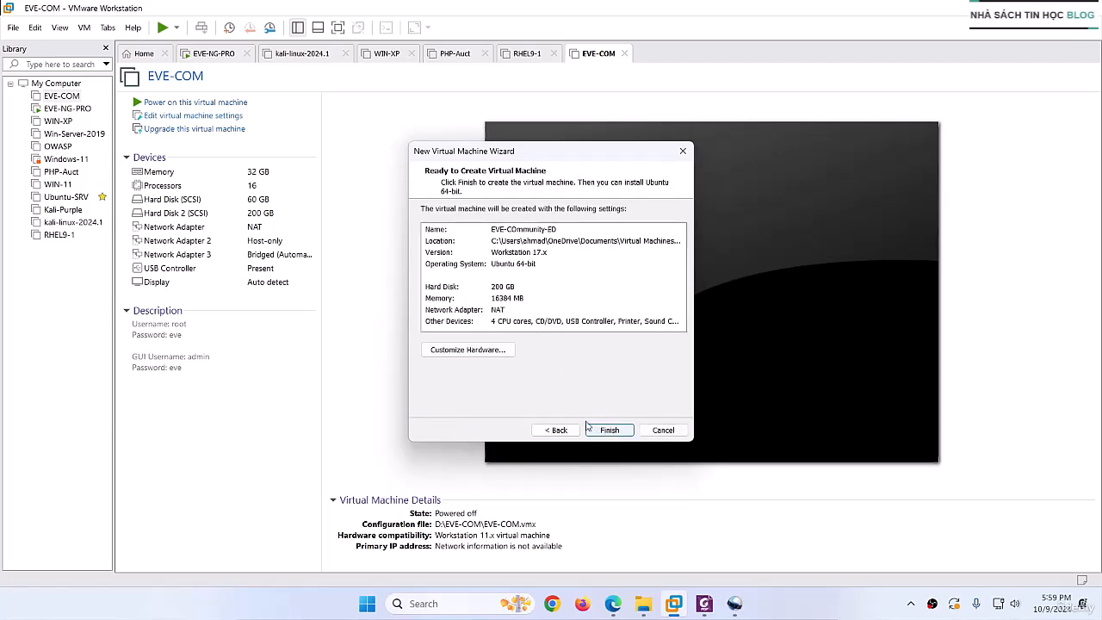
- Customize the machine's hardware by enabling Virtualize Intel VT-x/EPT or AMD-V/RVI for the processors
click(468, 350)
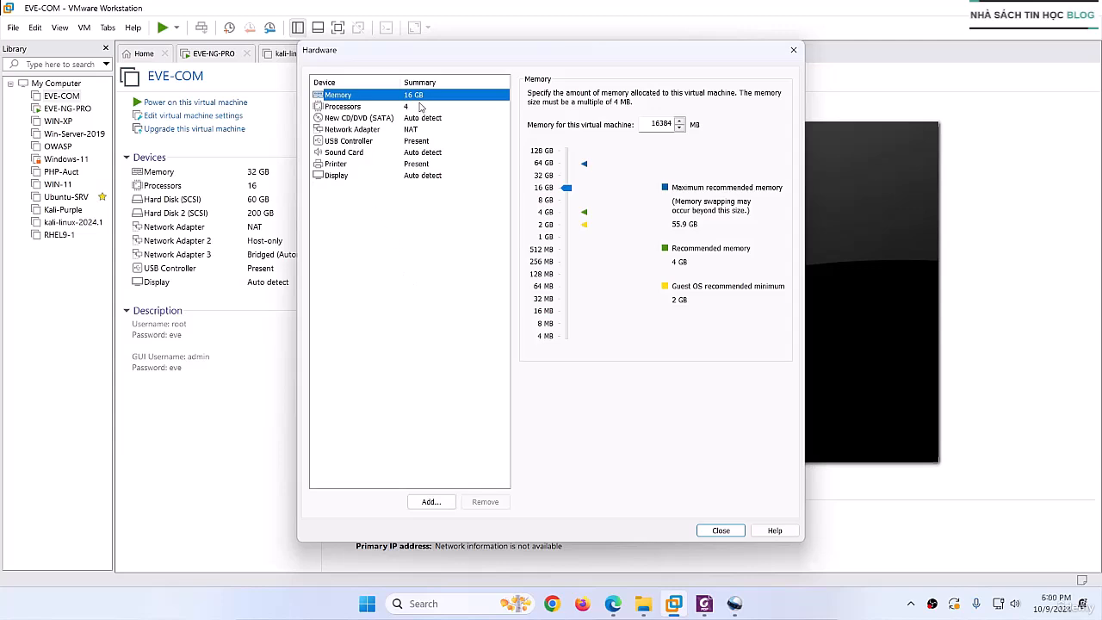
click(354, 107)
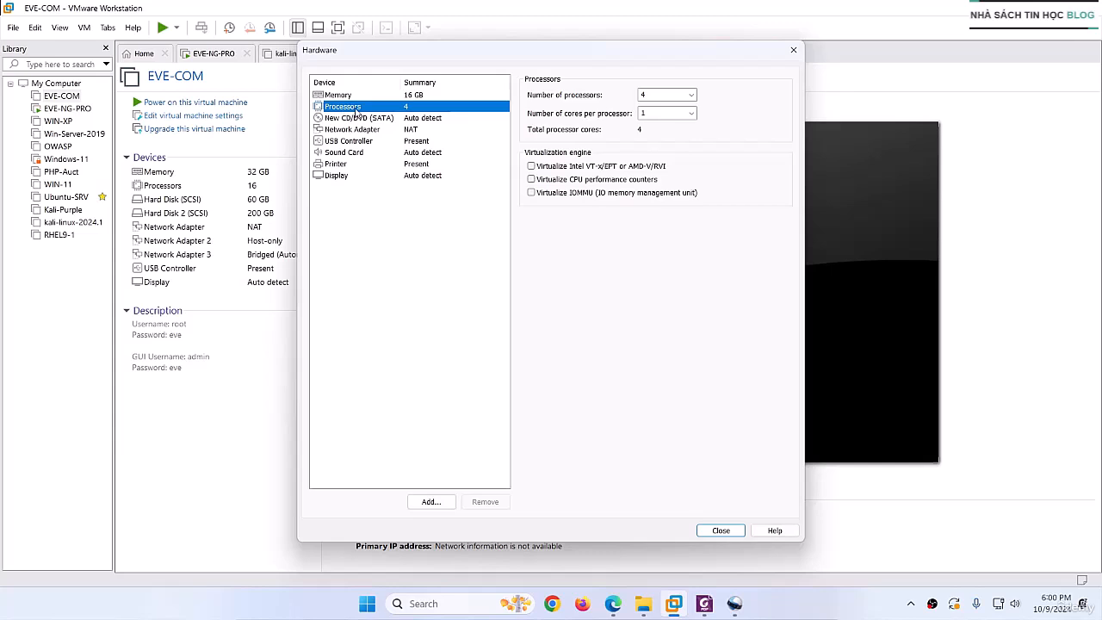
click(531, 166)
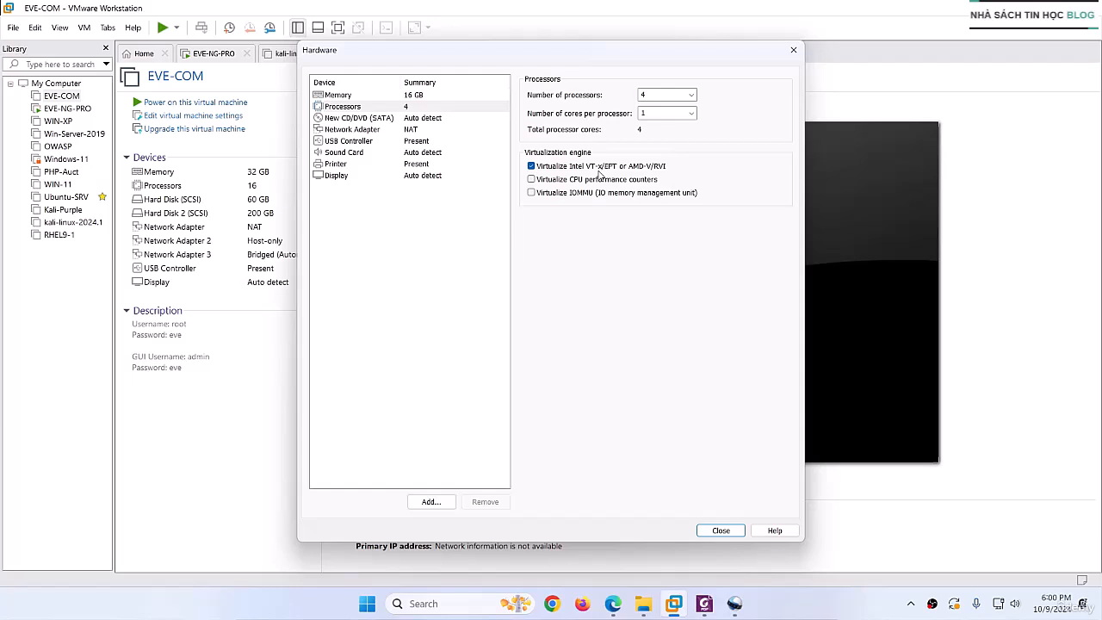
- Attach the ISO image eve-ce-prod-6.2.0-4-full.iso from Downloads to the new CD/DVD drive
click(364, 120)
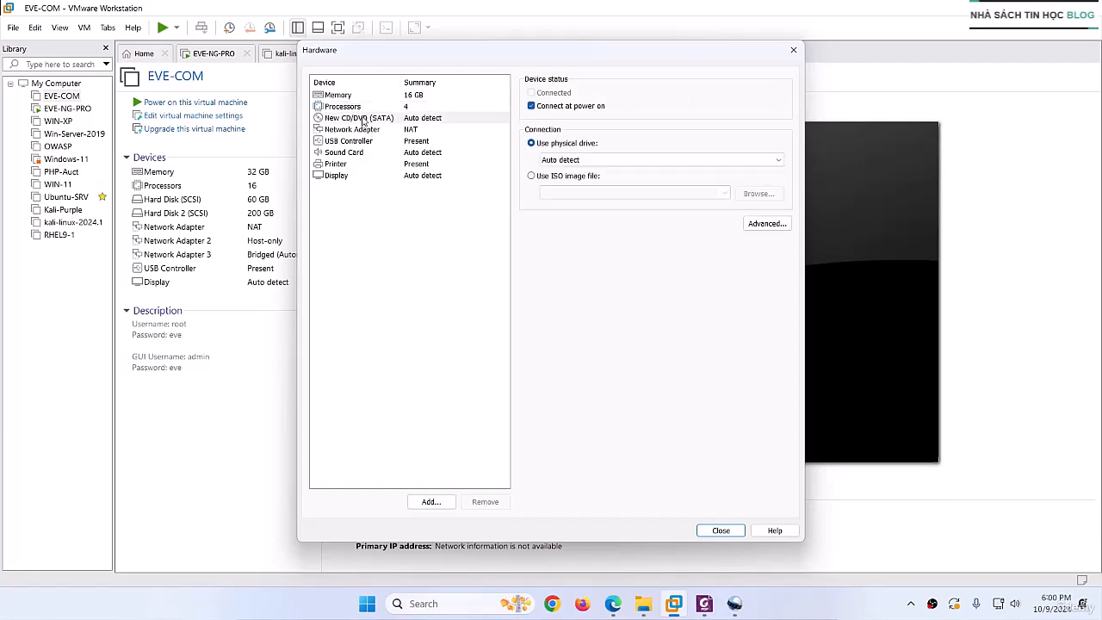
click(542, 175)
click(614, 603)
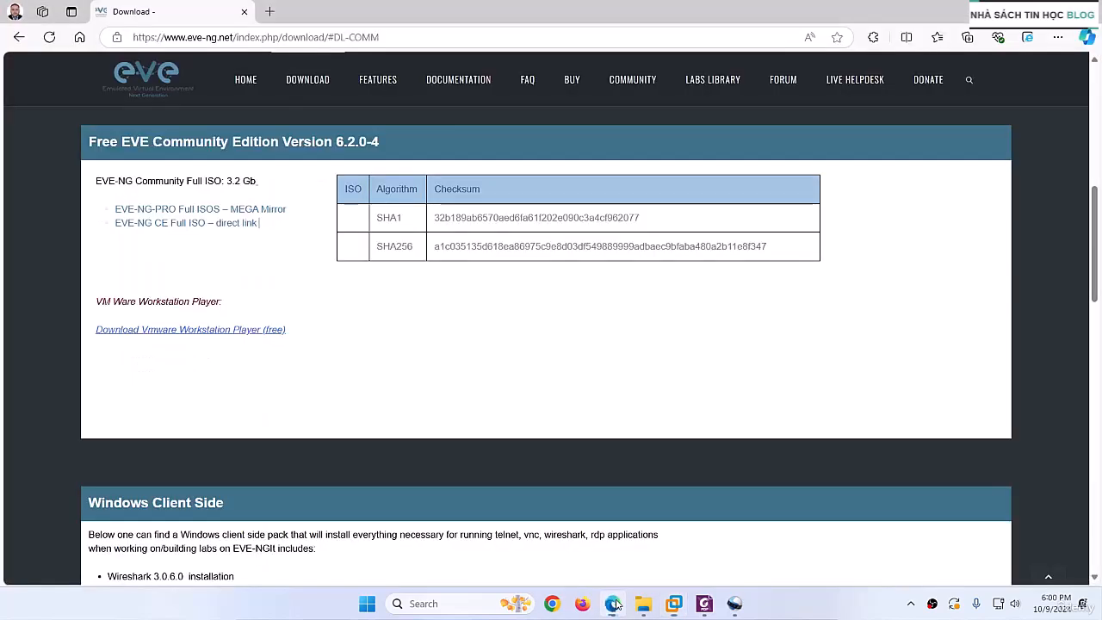
click(613, 604)
click(761, 196)
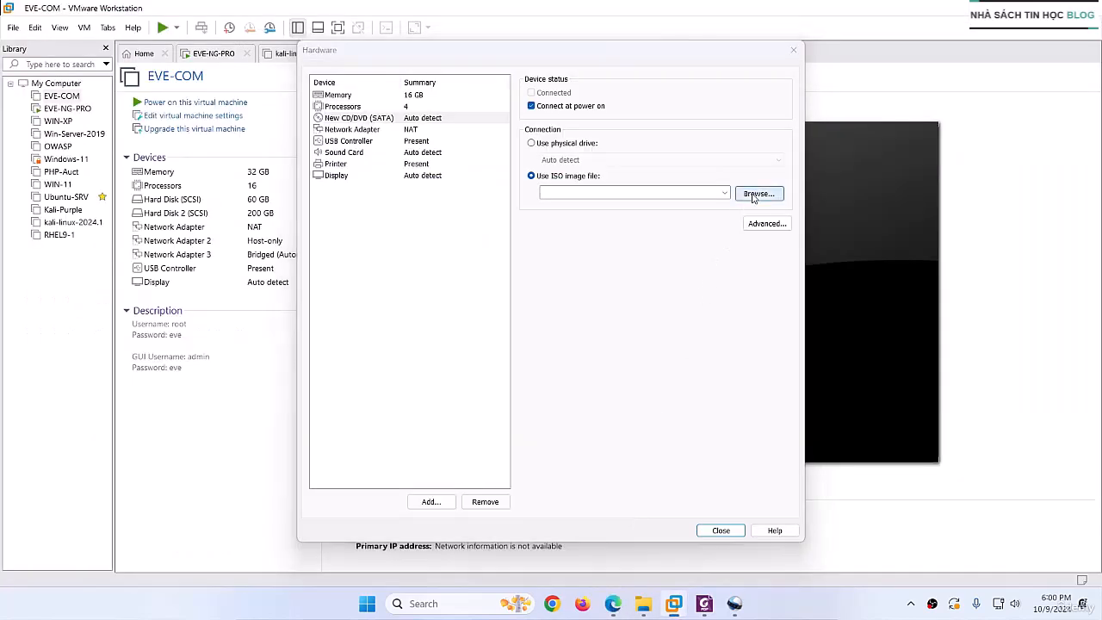
click(472, 186)
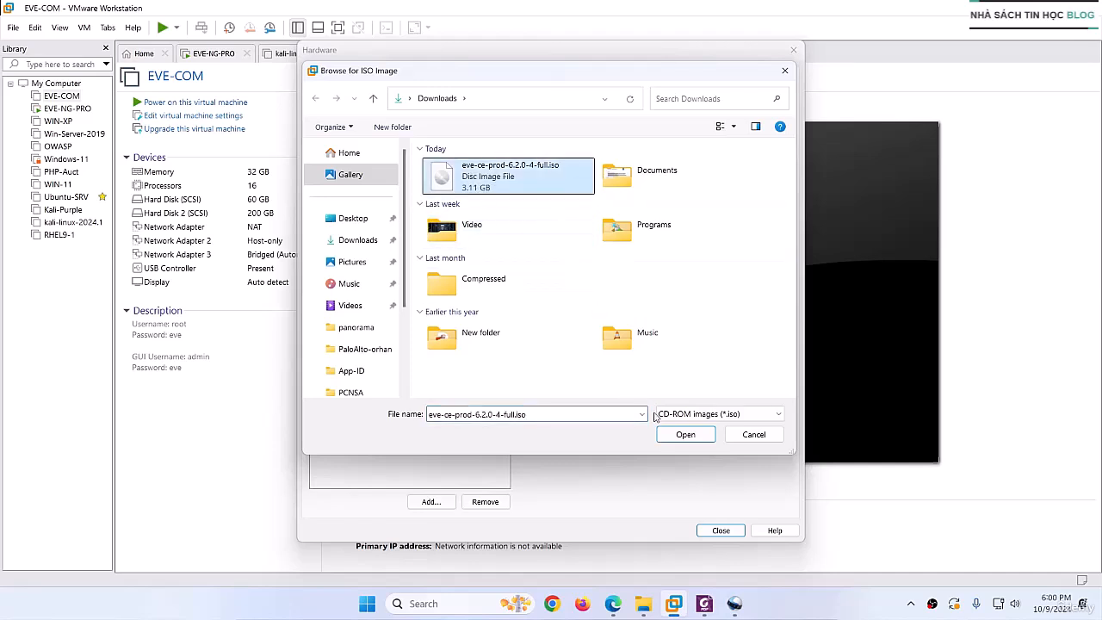
click(685, 435)
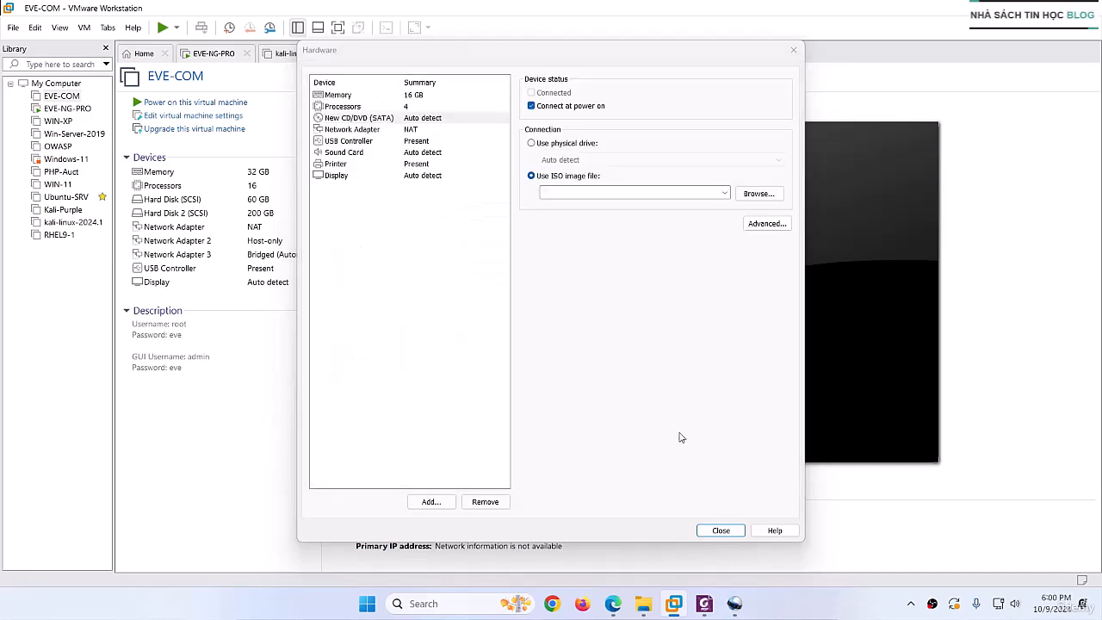
- Remove the USB controller, sound card and printer from the hardware, and finish creating the virtual machine
click(355, 132)
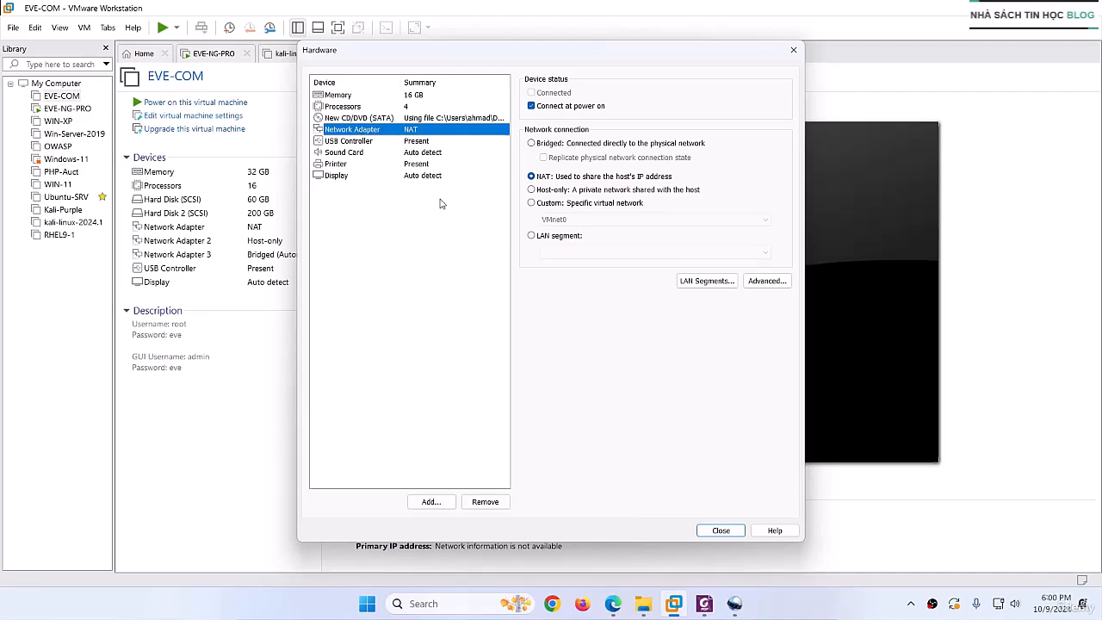
click(351, 142)
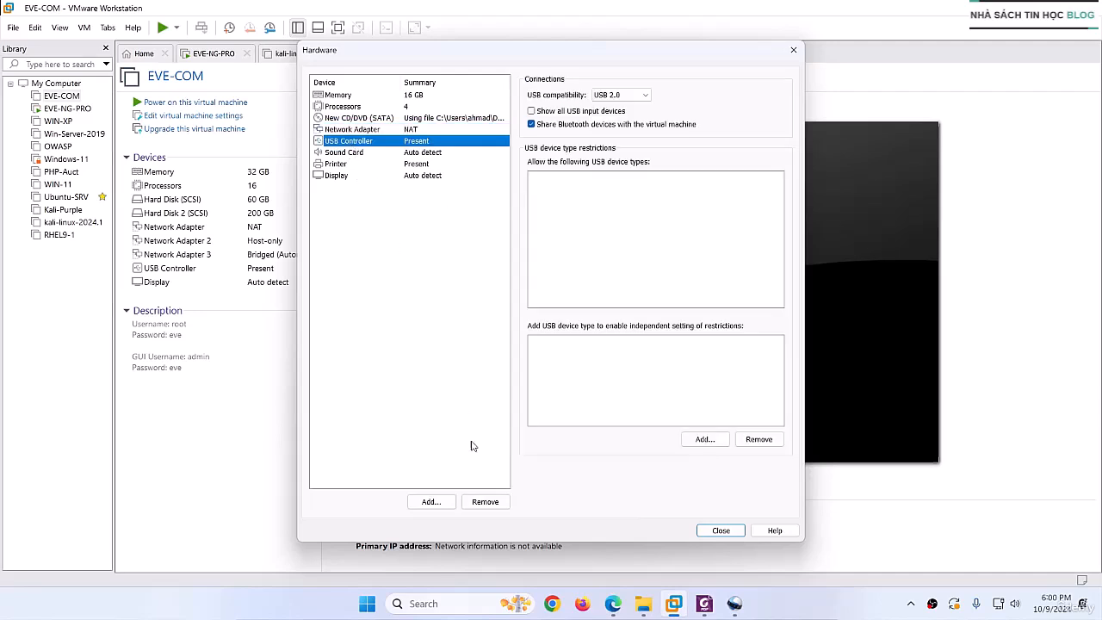
click(482, 501)
click(355, 143)
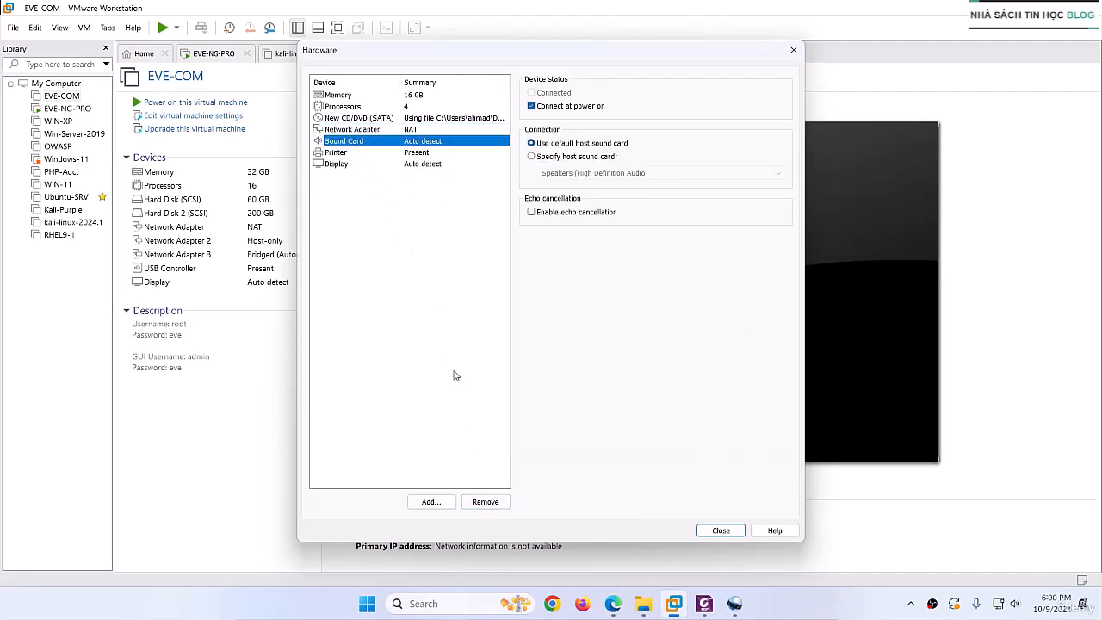
click(485, 502)
click(349, 146)
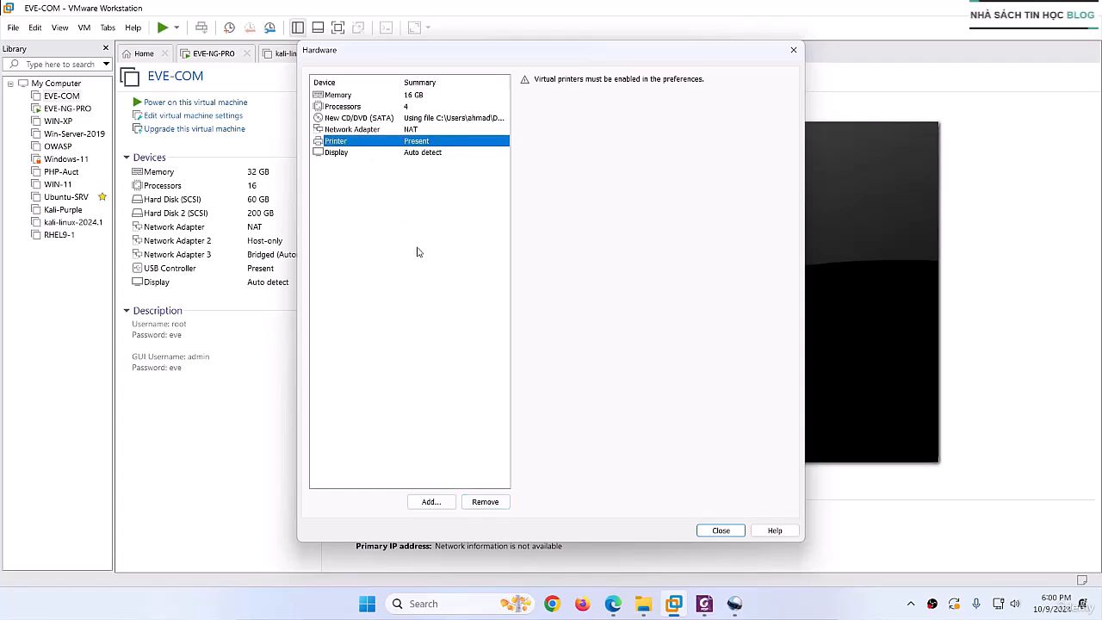
click(483, 501)
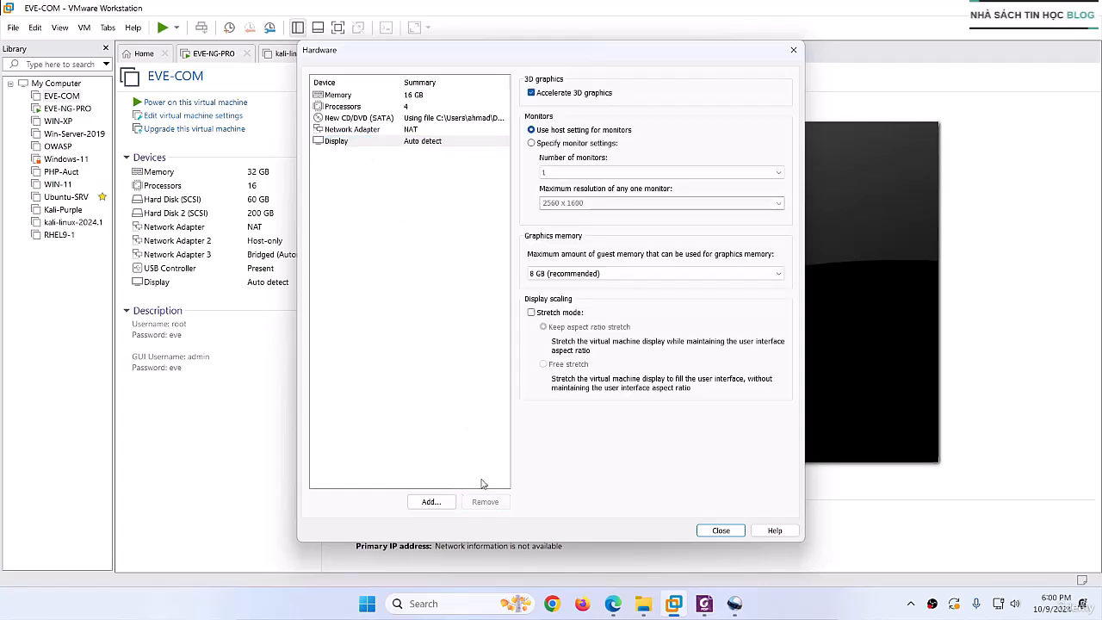
click(721, 529)
click(609, 431)
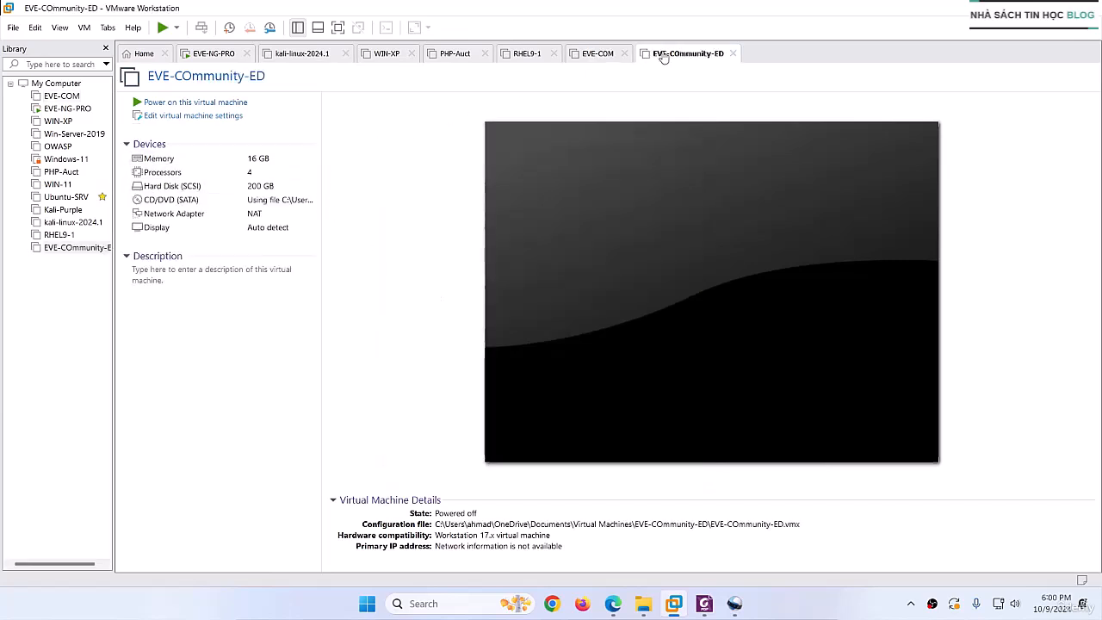
- Power on the EVE-COmmunity-ED virtual machine and boot the Install EVE-NG Community 6.2.0-4 entry
click(192, 103)
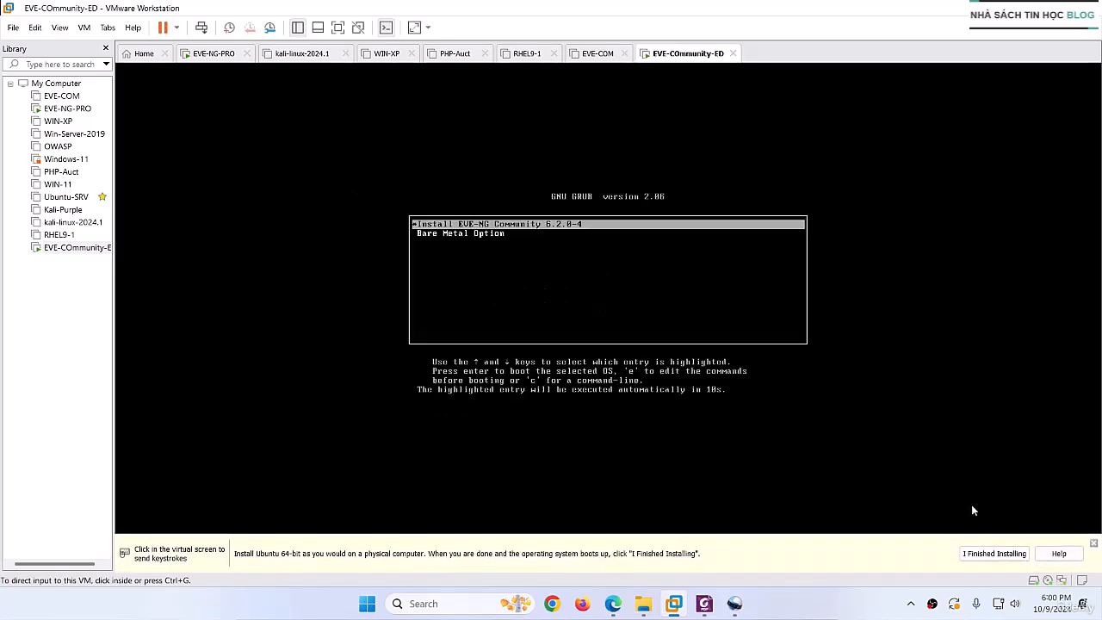
click(593, 358)
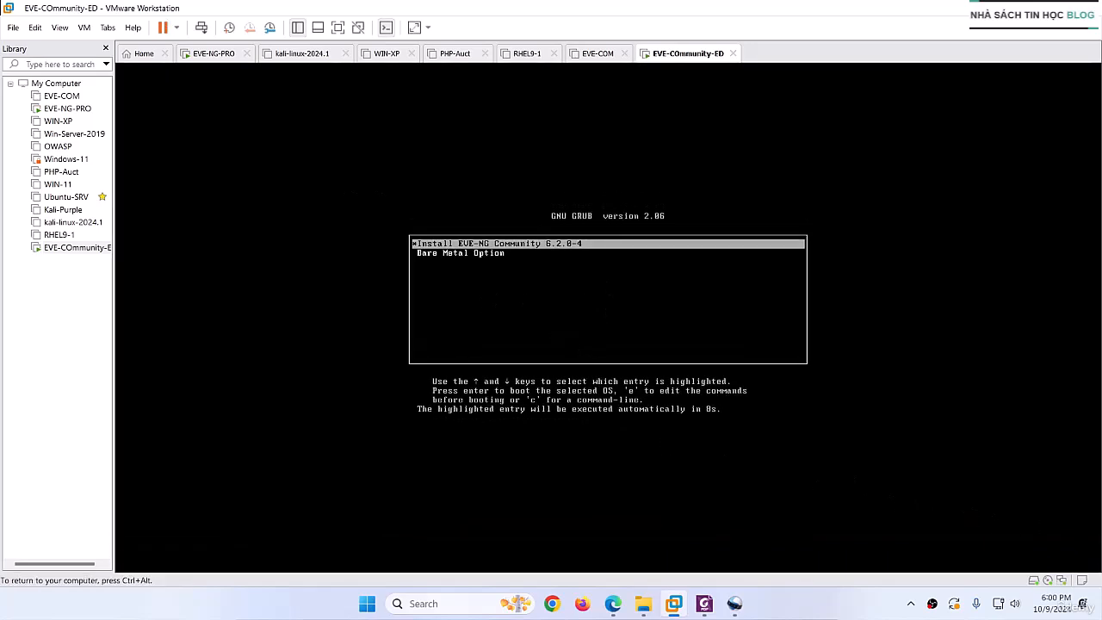
key(Return)
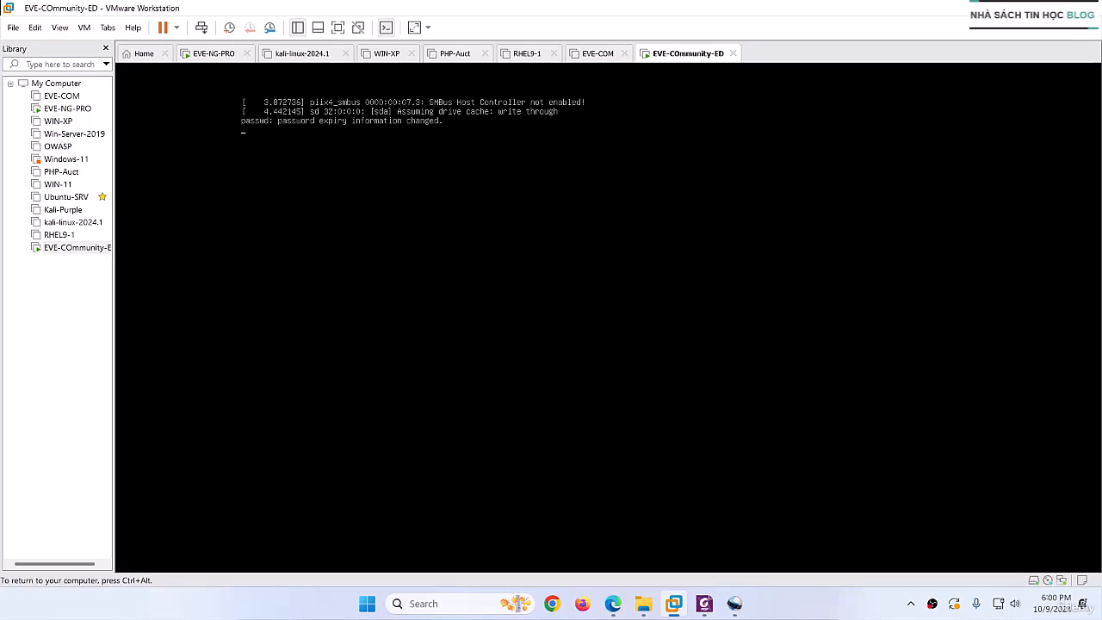
key(ctrl+alt)
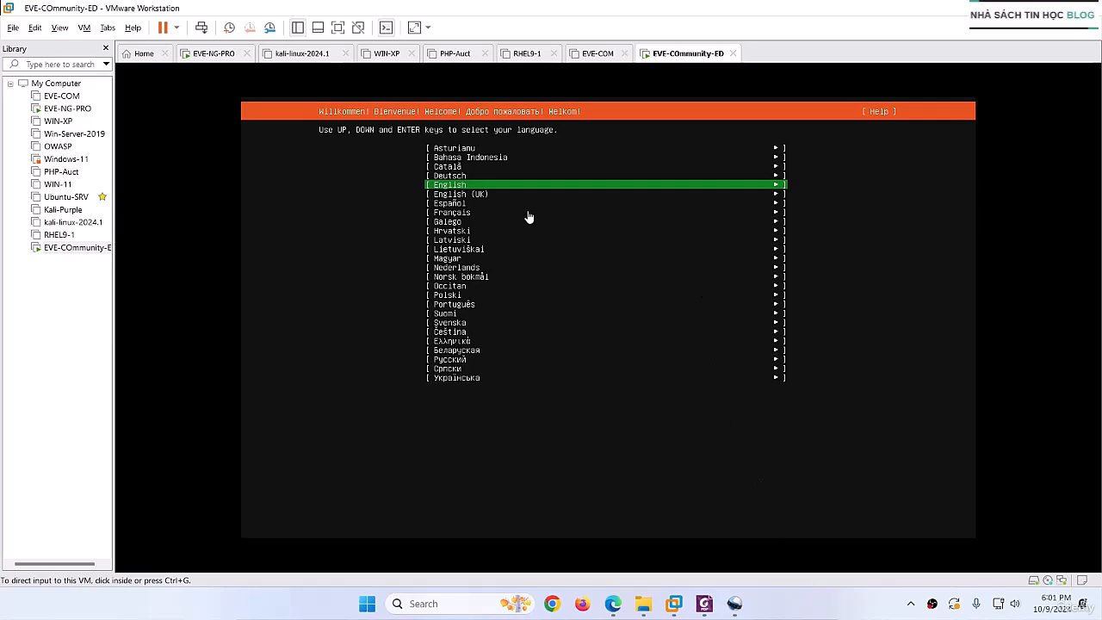
- Choose English as the installer language and agree to continue with the disk-formatting installation
click(454, 191)
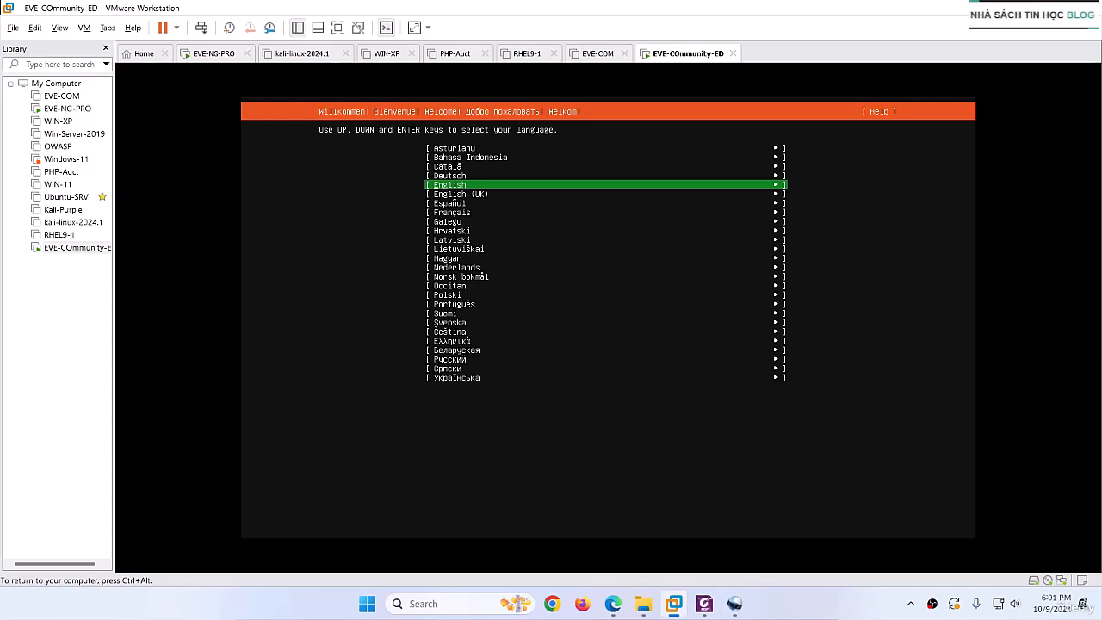
key(Return)
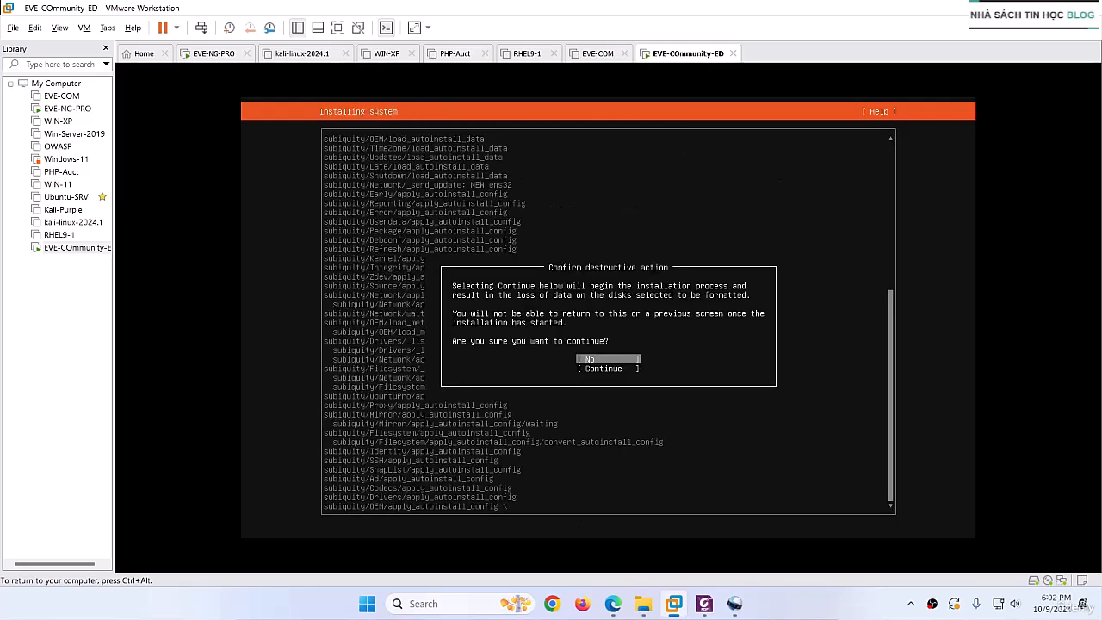
key(Down)
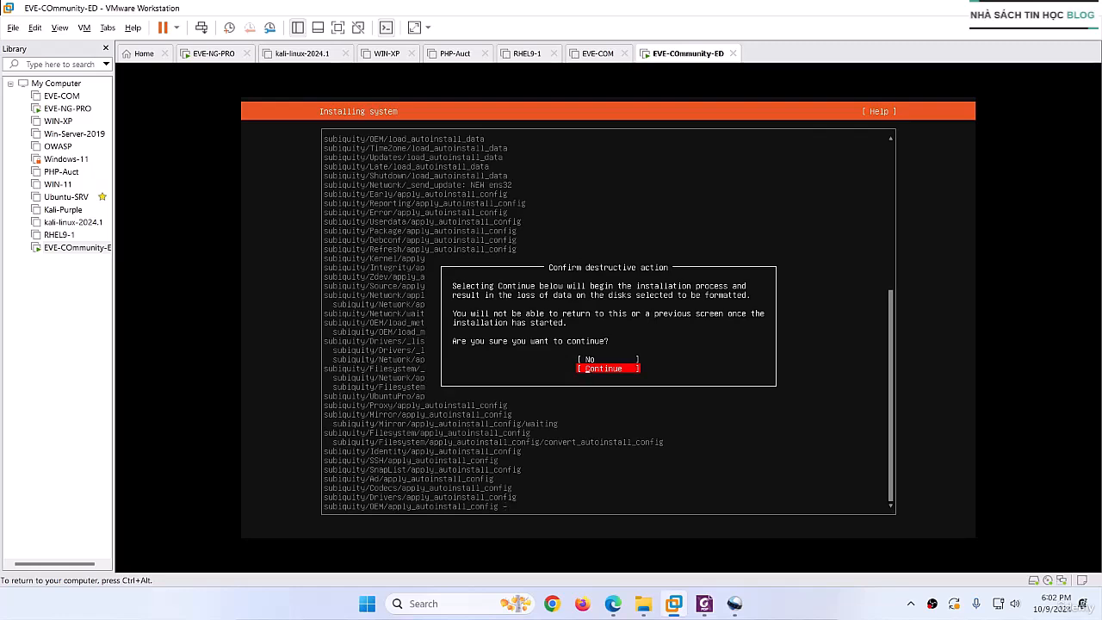
key(Return)
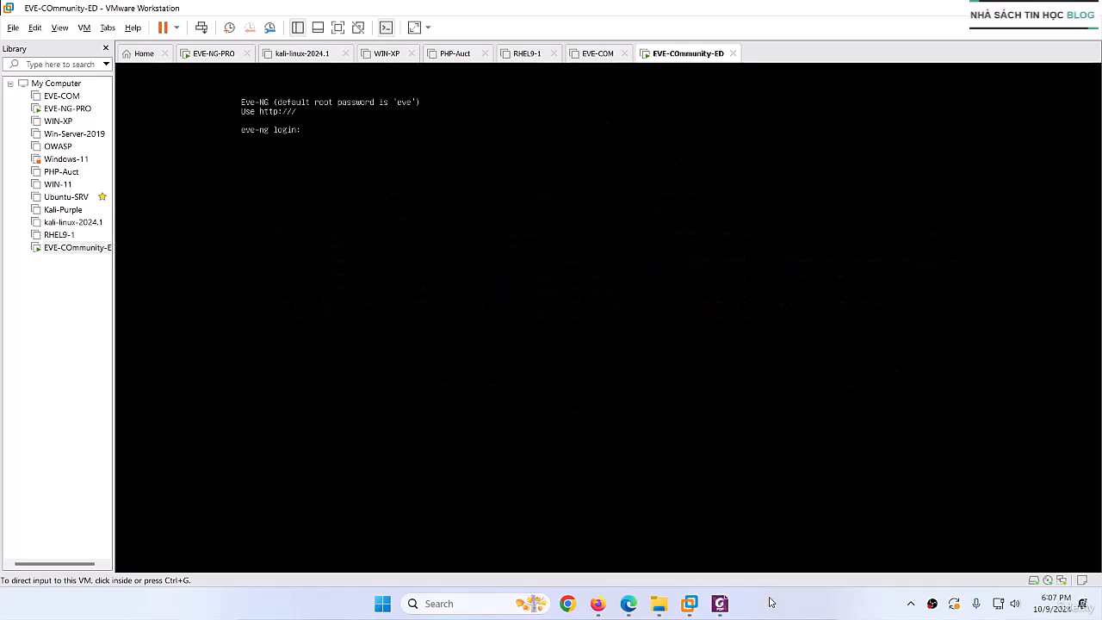
- Log in to the EVE-NG console as root with the account password, and enter and confirm the root password in setup
click(320, 136)
text(root)
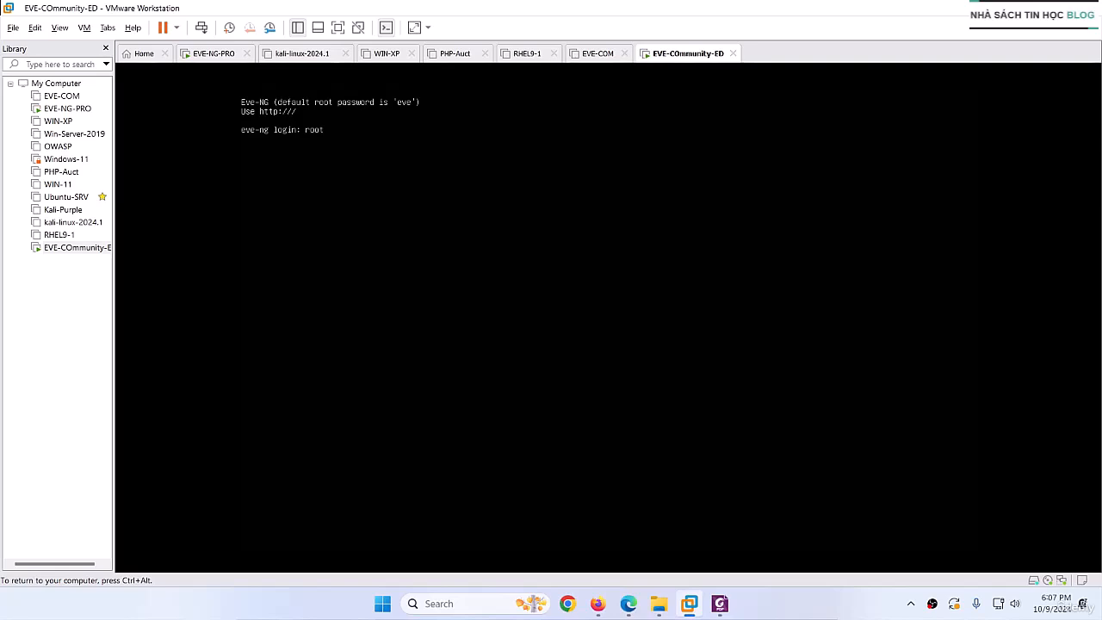
key(Return)
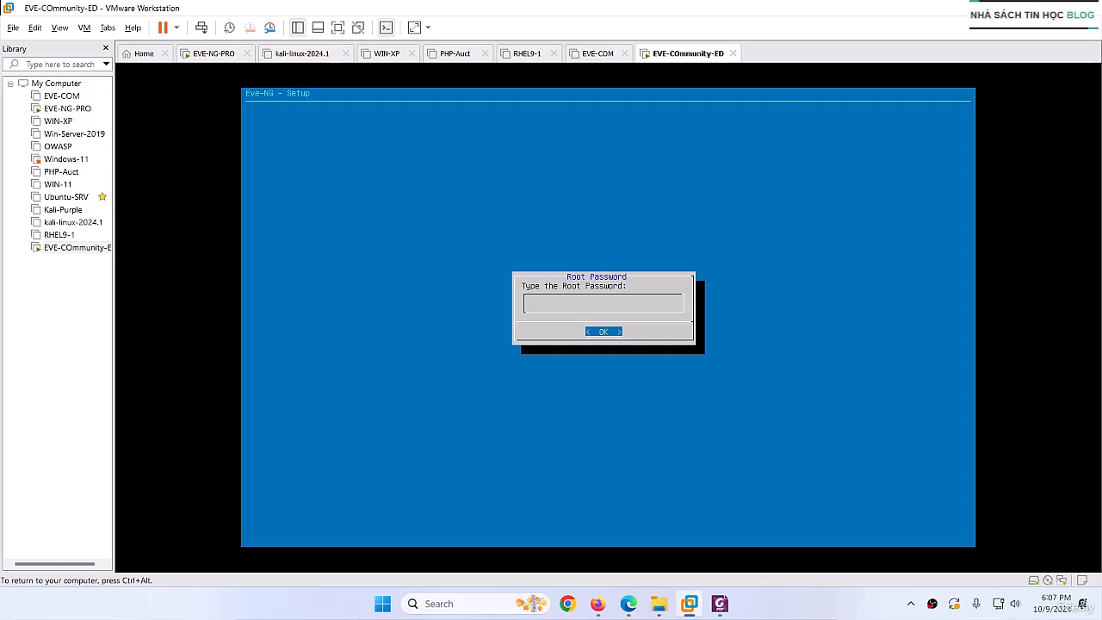
key(Return)
key(Return)
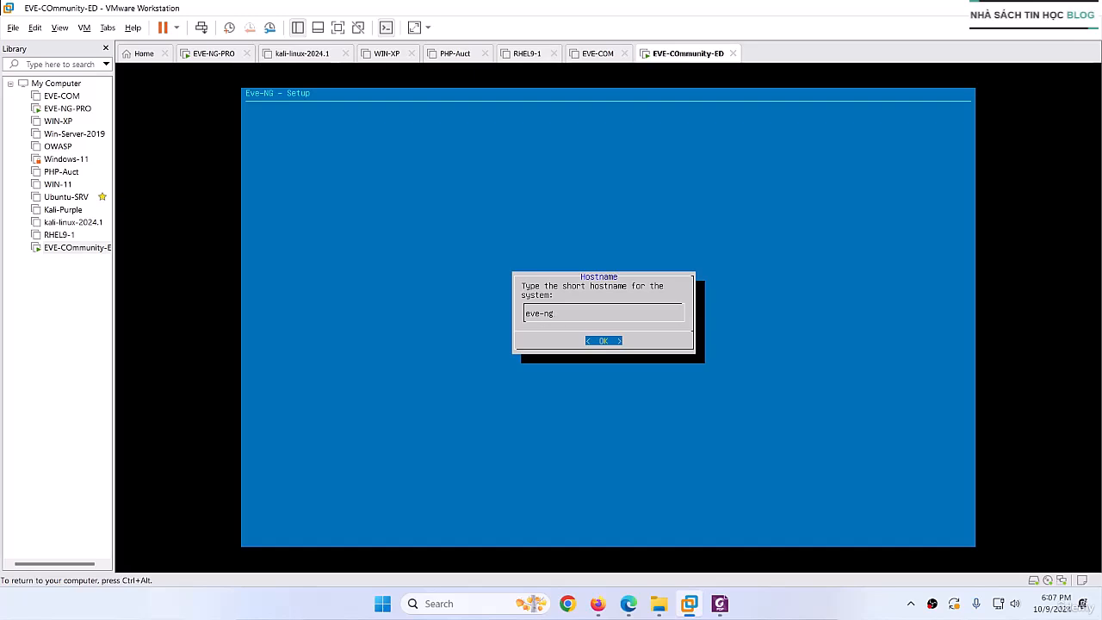
- Keep the hostname eve-ng and the default settings in the EVE-NG setup, and choose a direct connection to the internet
key(Return)
key(Return)
key(Return)
key(Return)
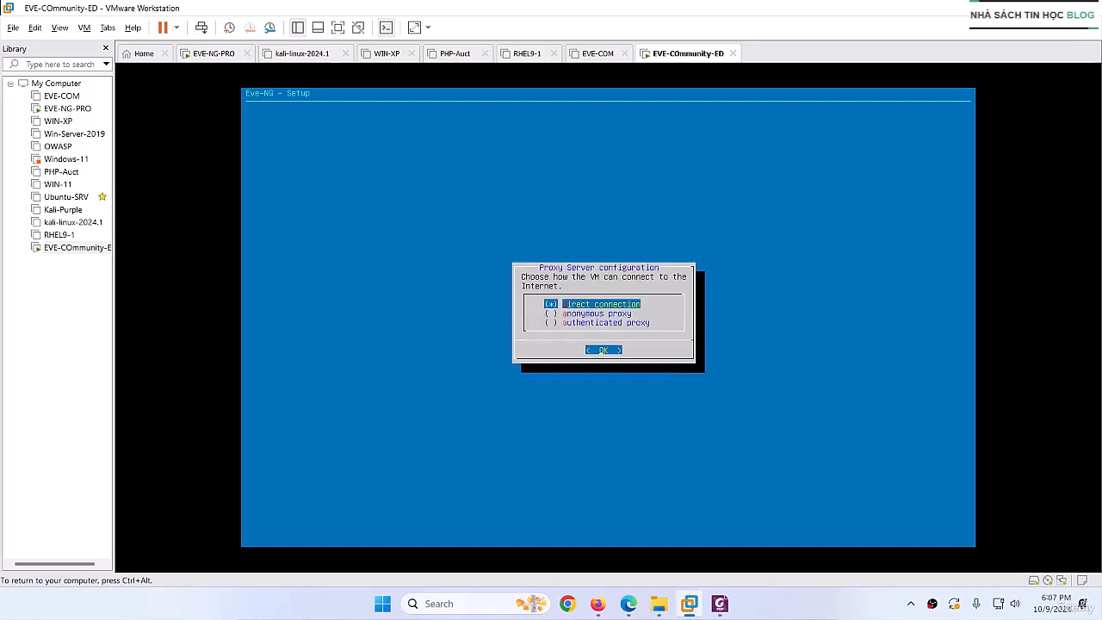
key(Return)
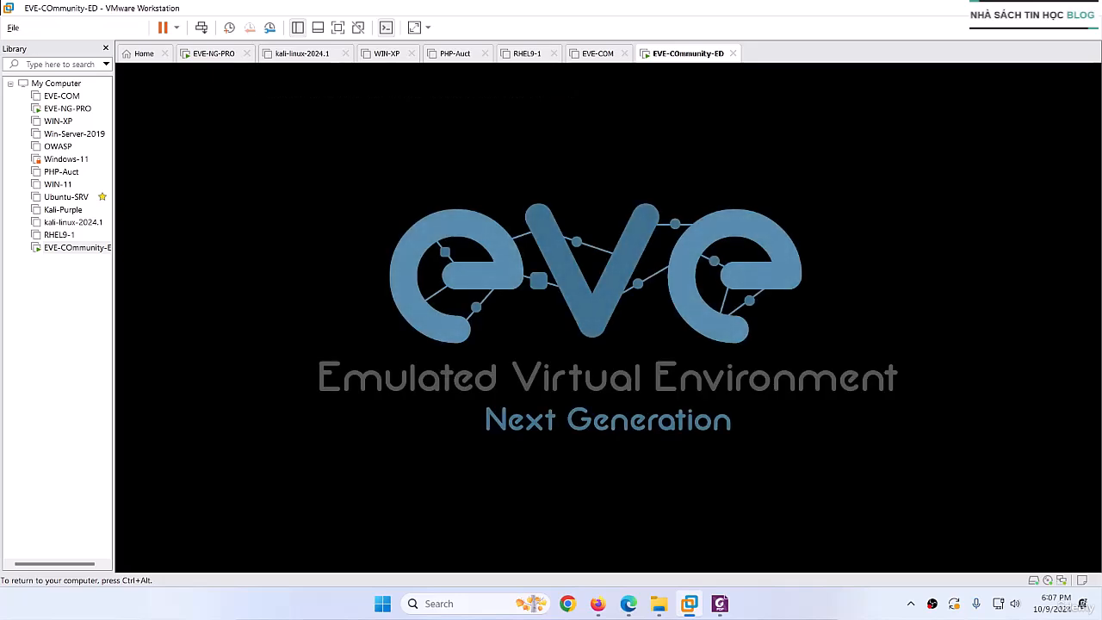
- Examine the subnet address of the VMnet8 NAT network in the Virtual Network Editor and close it without changes
key(ctrl+alt)
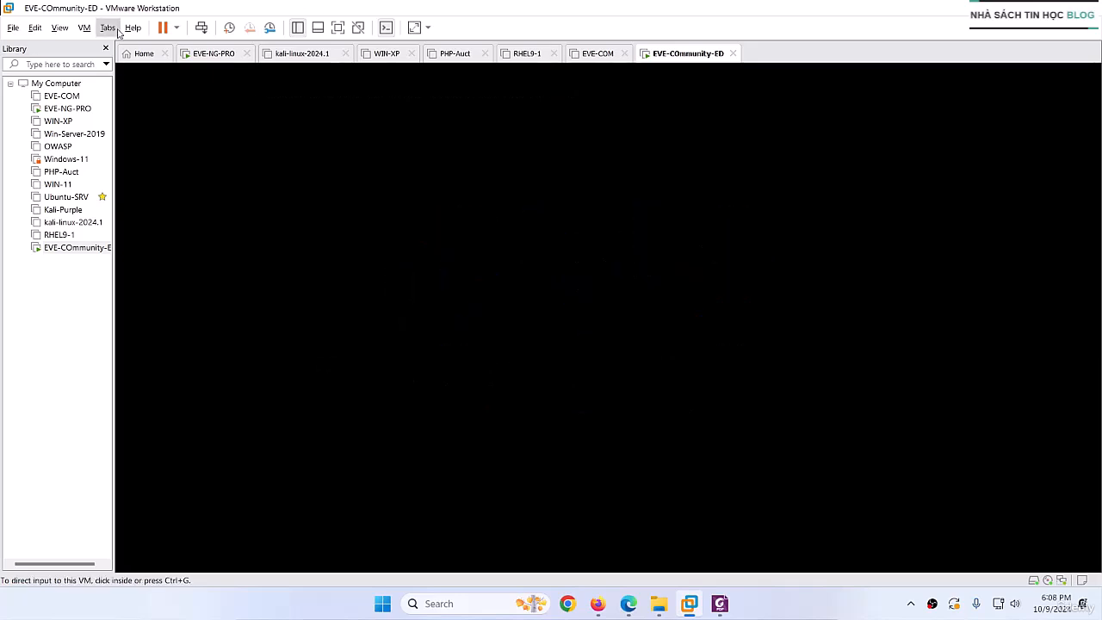
click(34, 27)
click(61, 93)
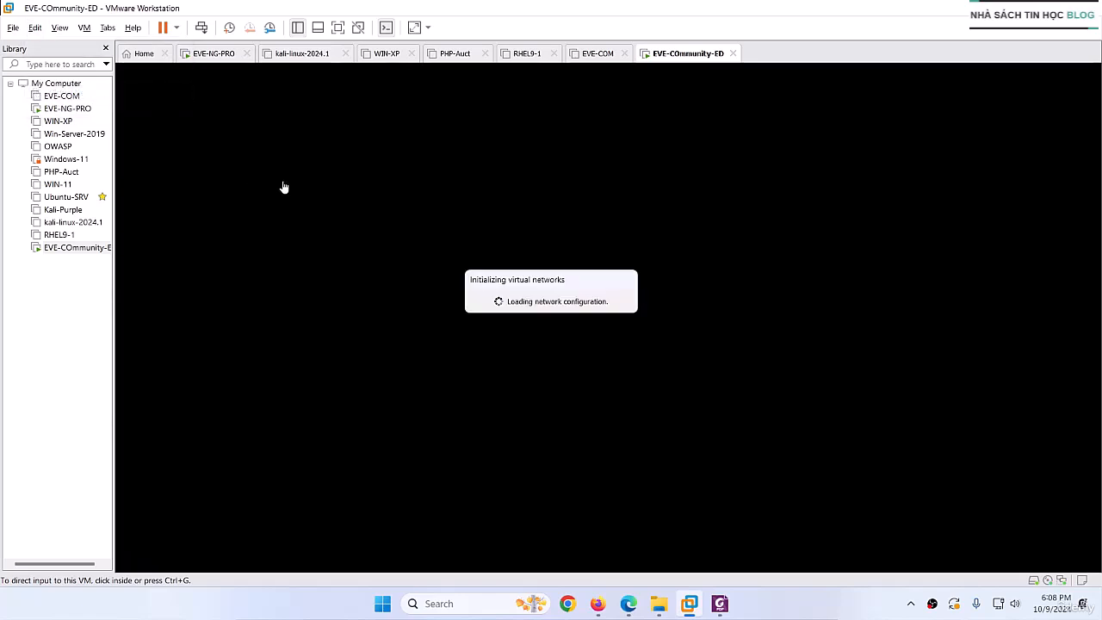
click(403, 156)
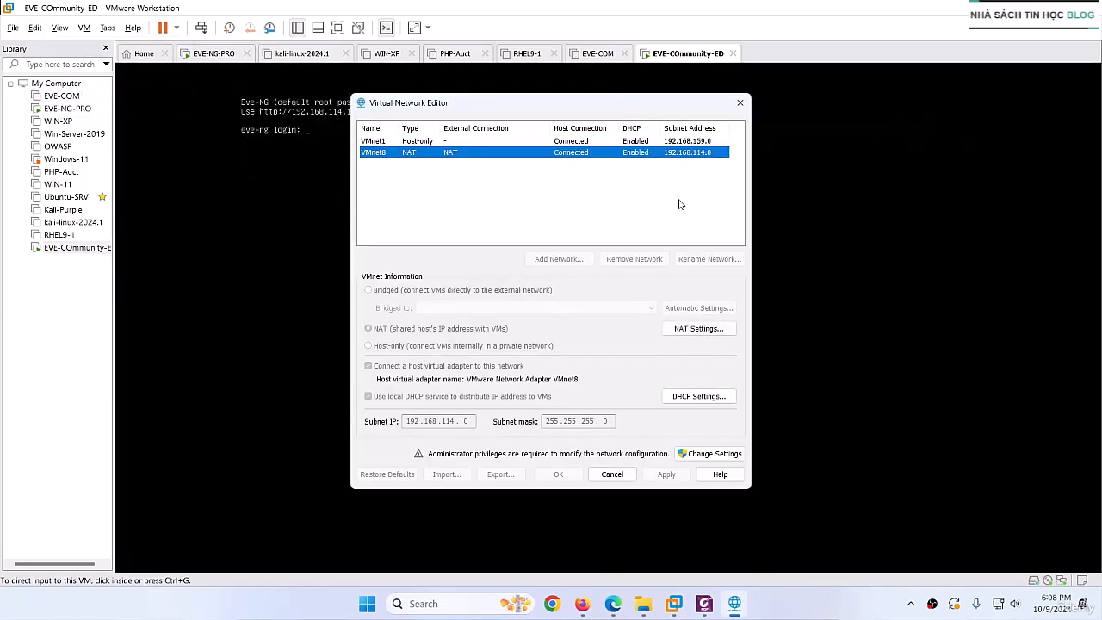
click(612, 475)
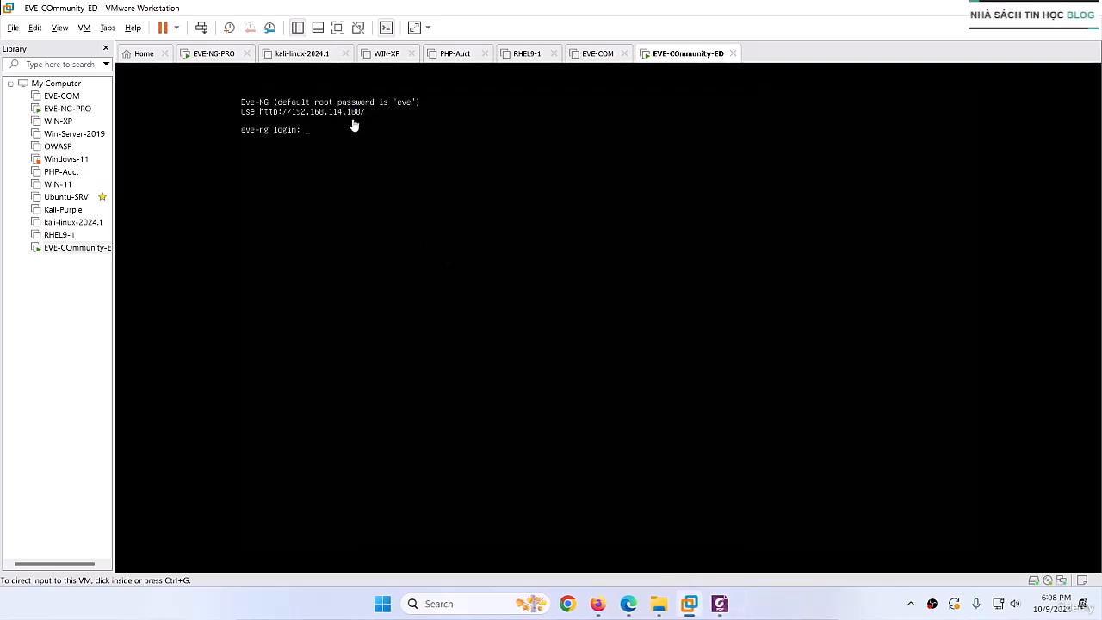
- Switch to Firefox and open the EVE-NG web interface at 192.168.114.188, checking the address in the virtual machine's console
click(598, 604)
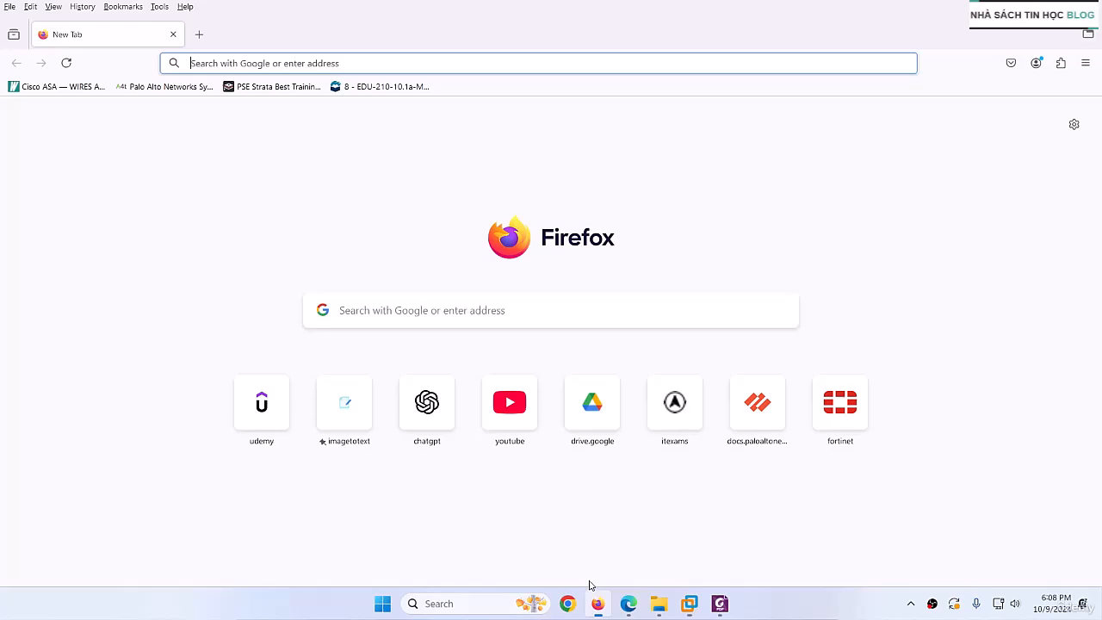
click(301, 63)
text(htt)
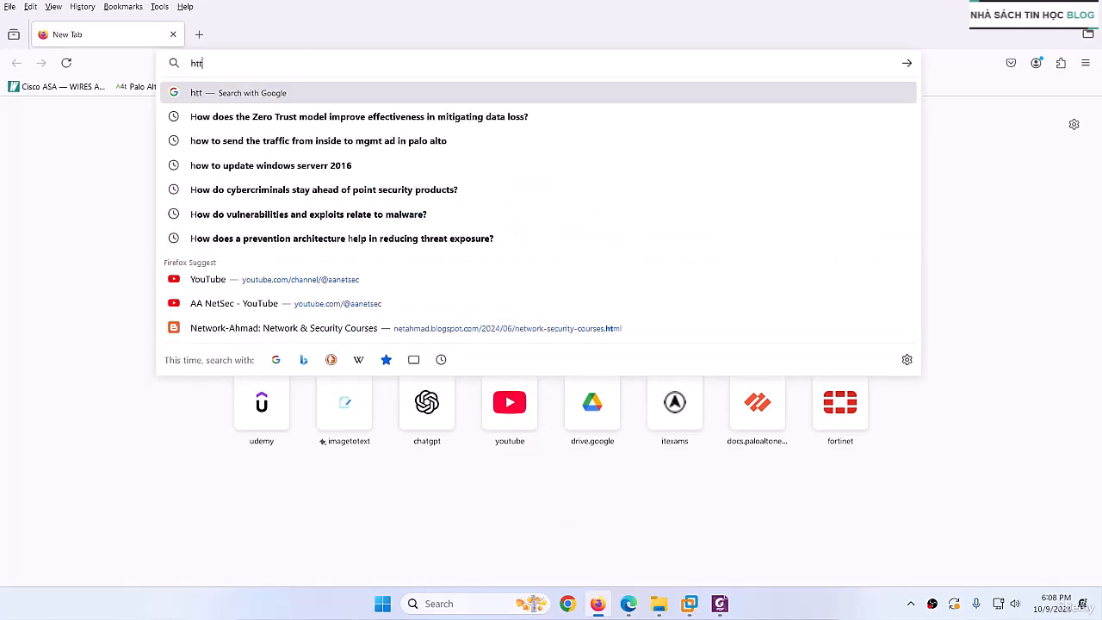
text(p://192.1)
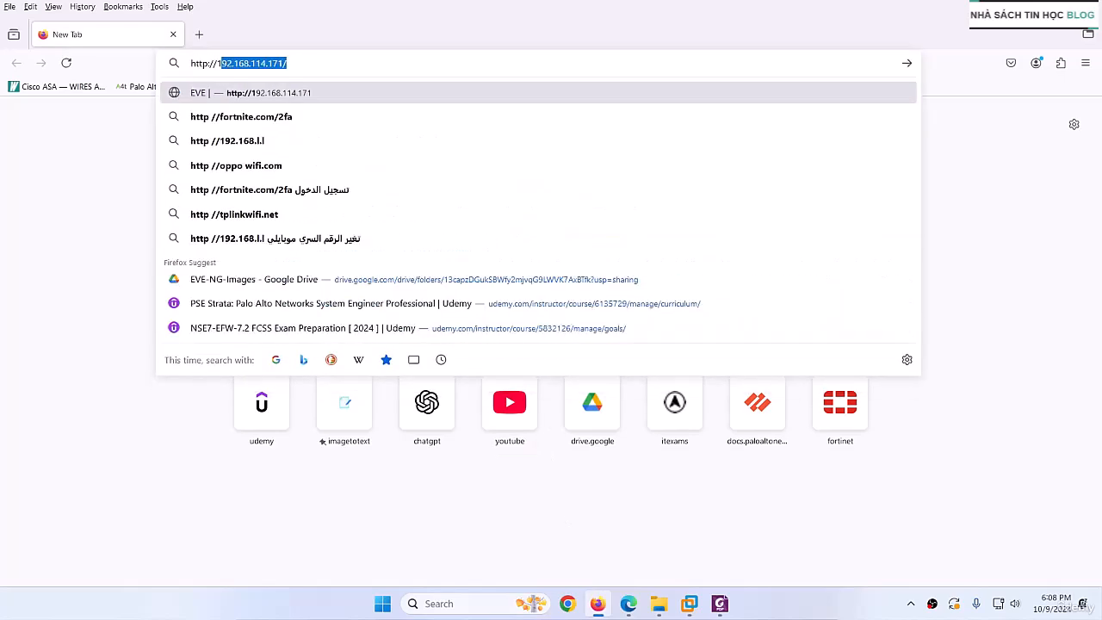
text(68.114.1)
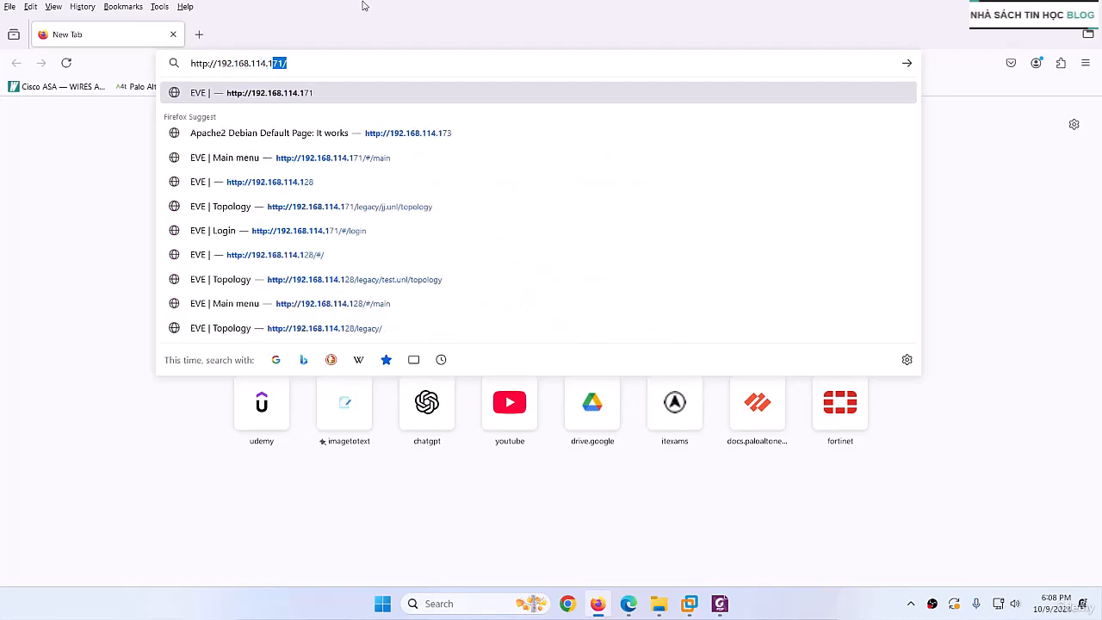
click(689, 604)
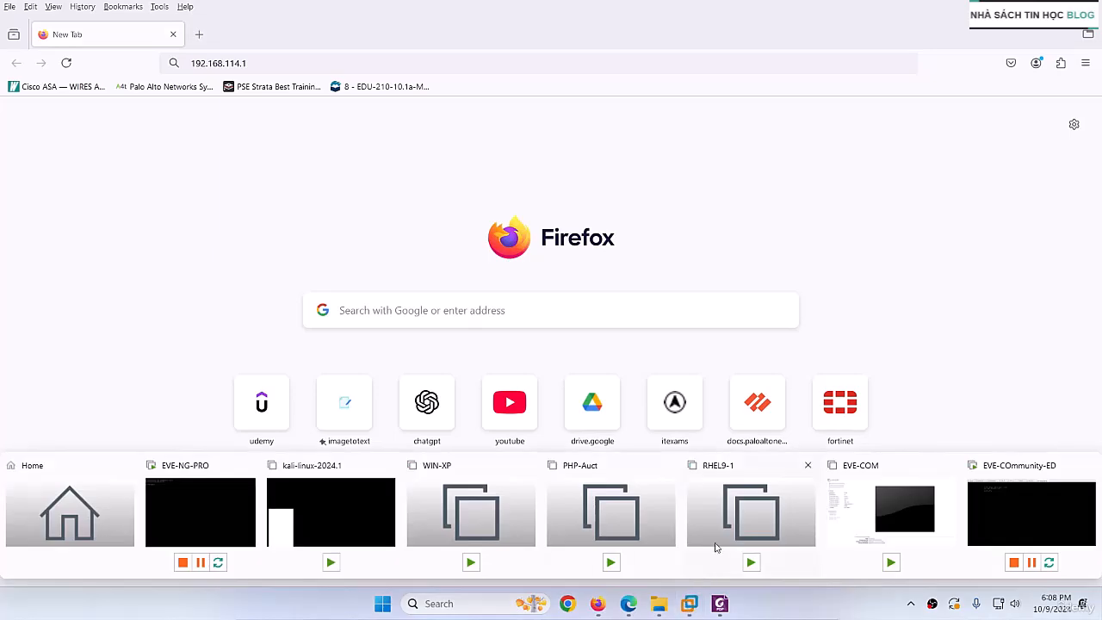
click(986, 499)
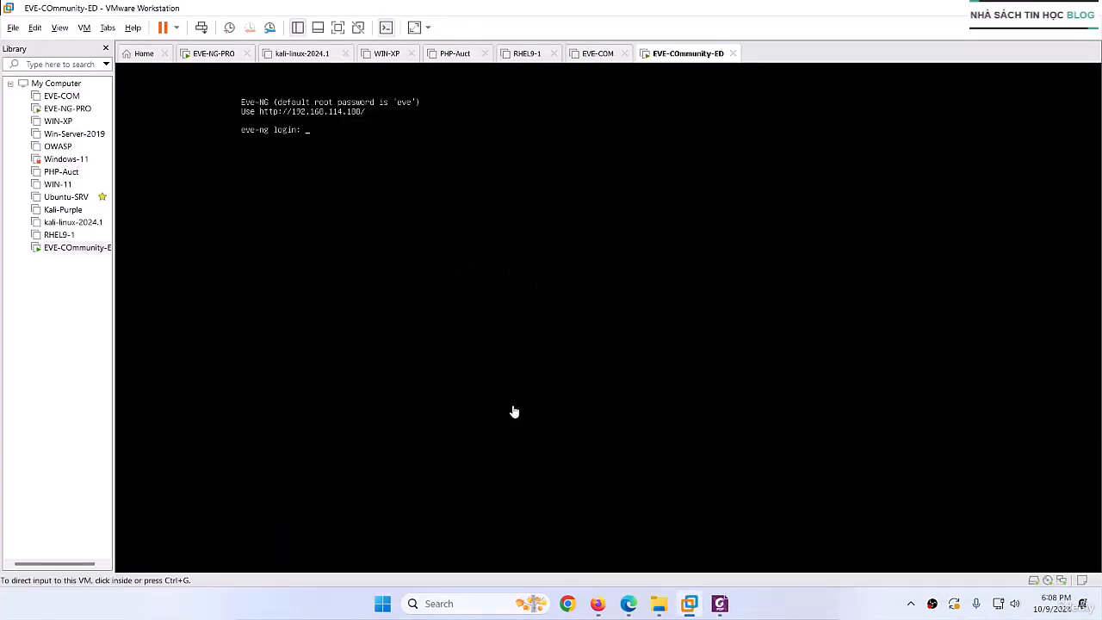
click(599, 605)
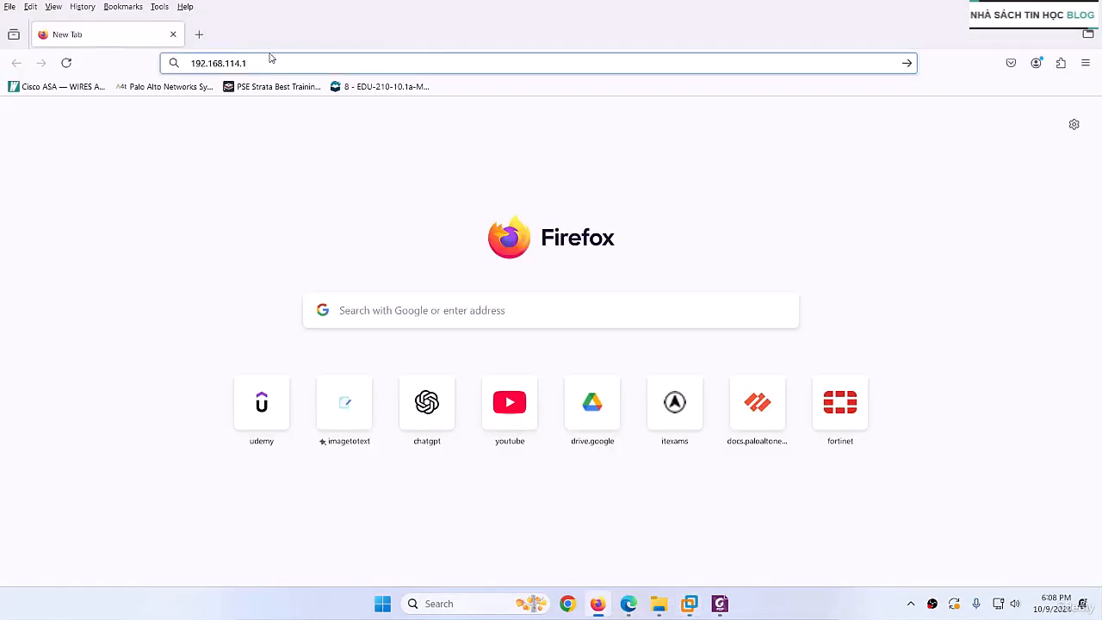
text(88)
key(Return)
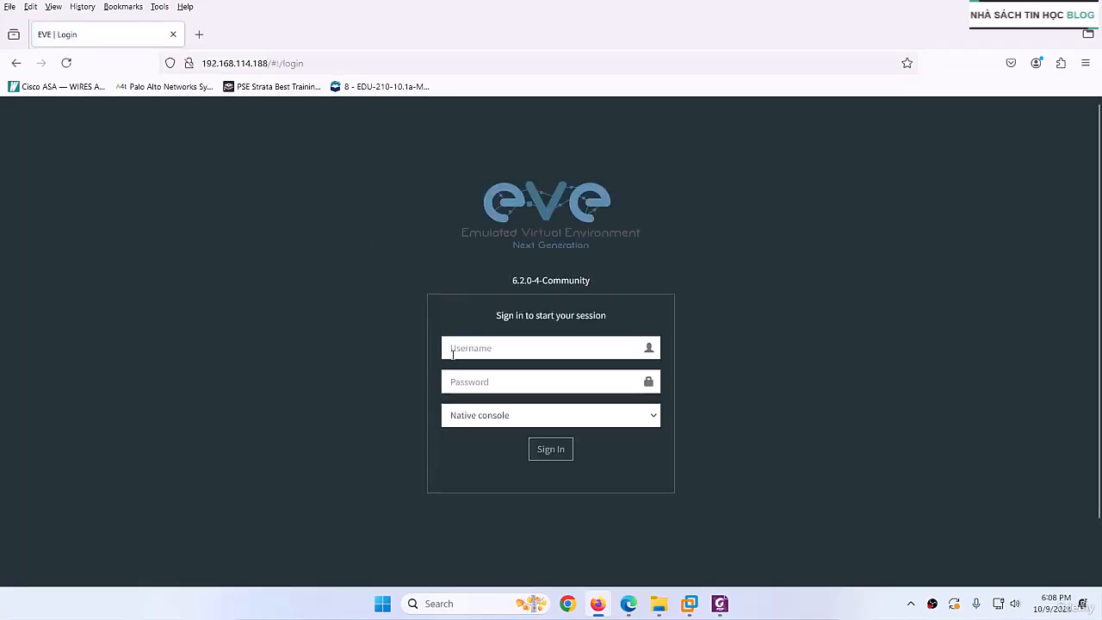
- Sign in to the EVE-NG web interface as admin with the account password, using the native console
text(admin)
key(Tab)
text(eve)
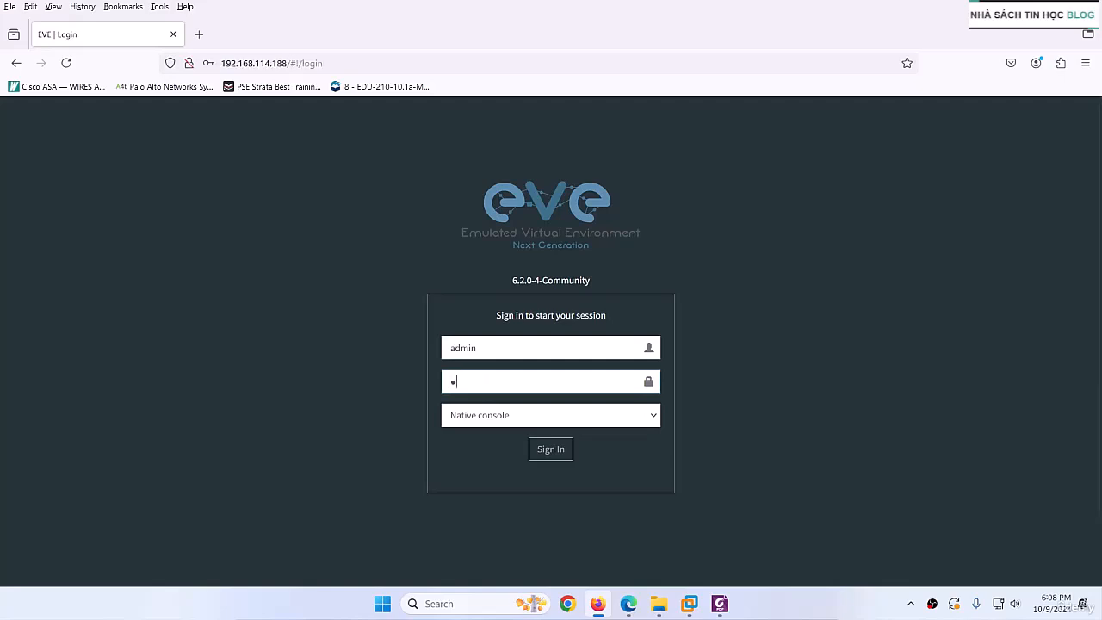
key(Return)
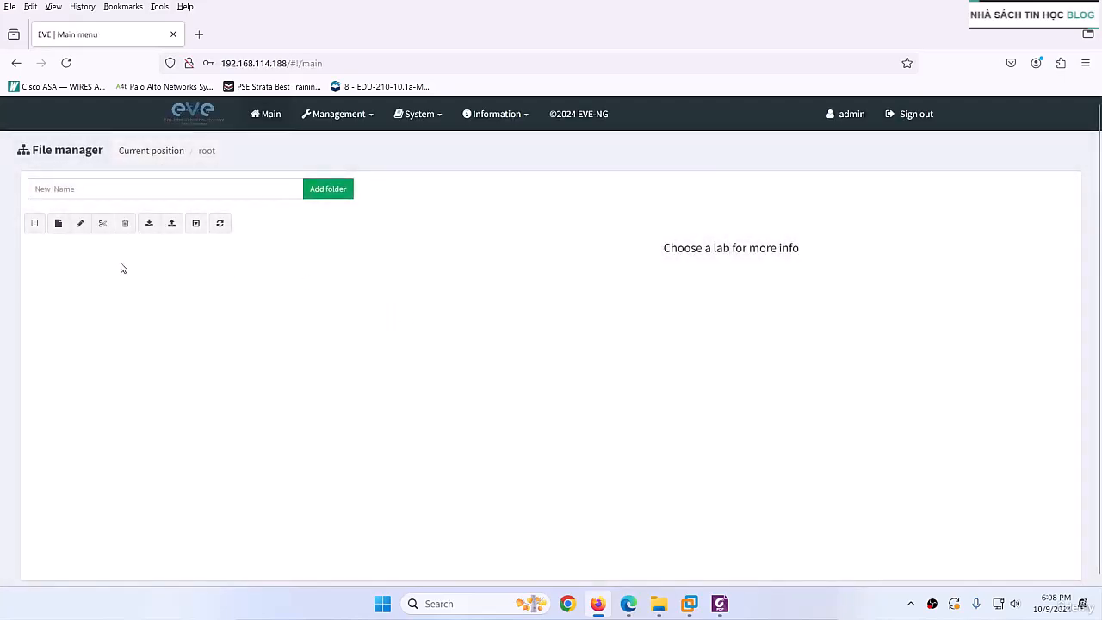
- Create a new lab named ddd in the root folder
click(58, 225)
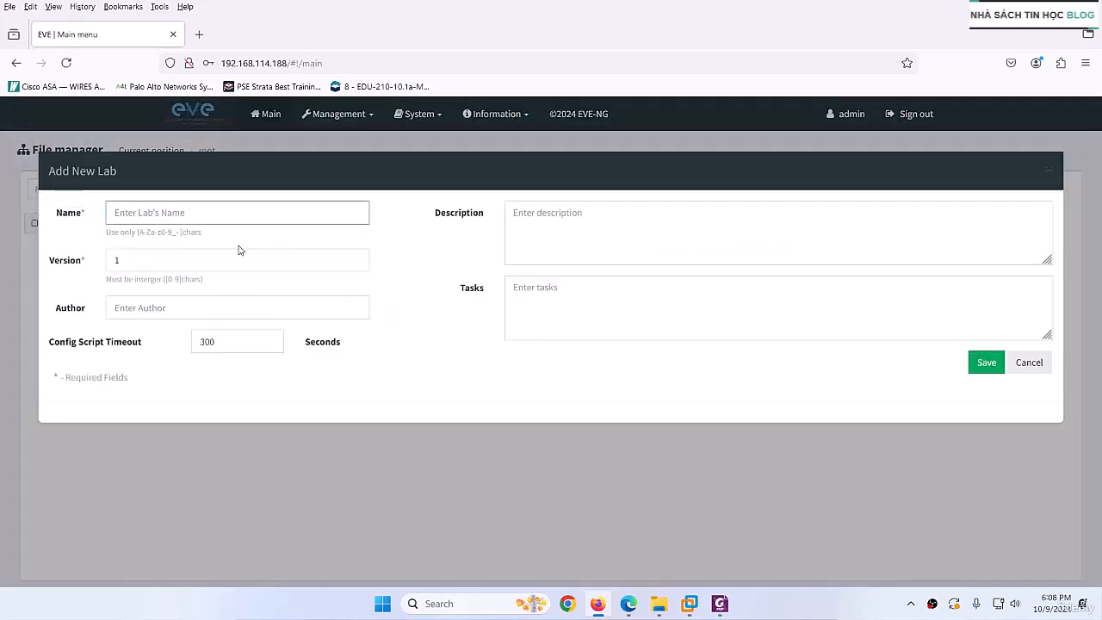
text(ddd)
click(974, 362)
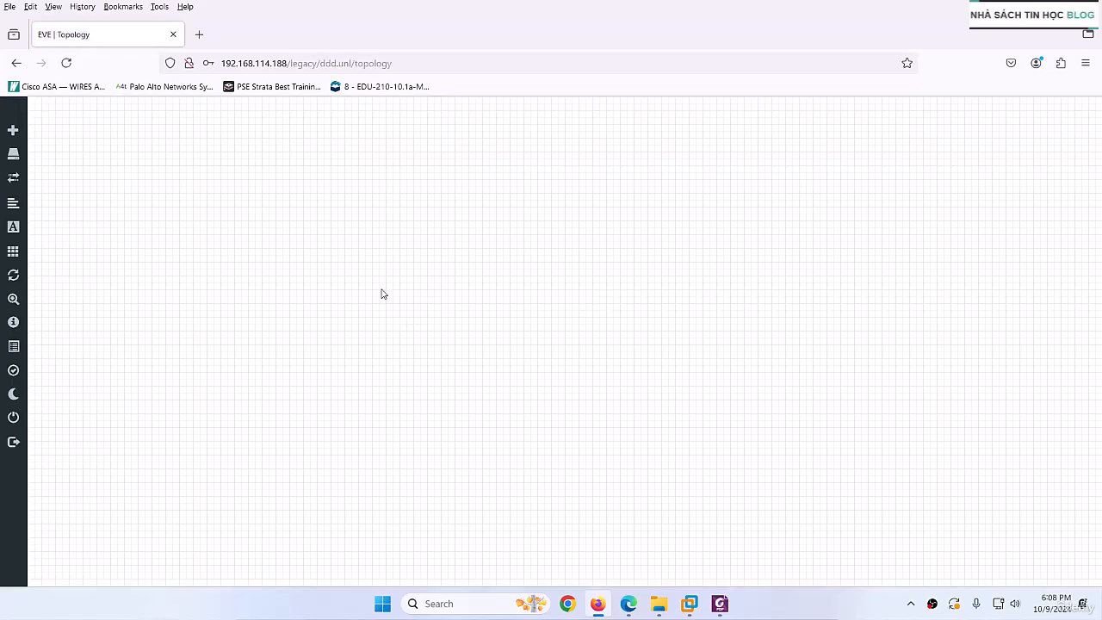
- Open the form for adding a new node to the lab and browse the available node templates
right_click(383, 294)
click(422, 319)
scroll(449, 363, down, 3)
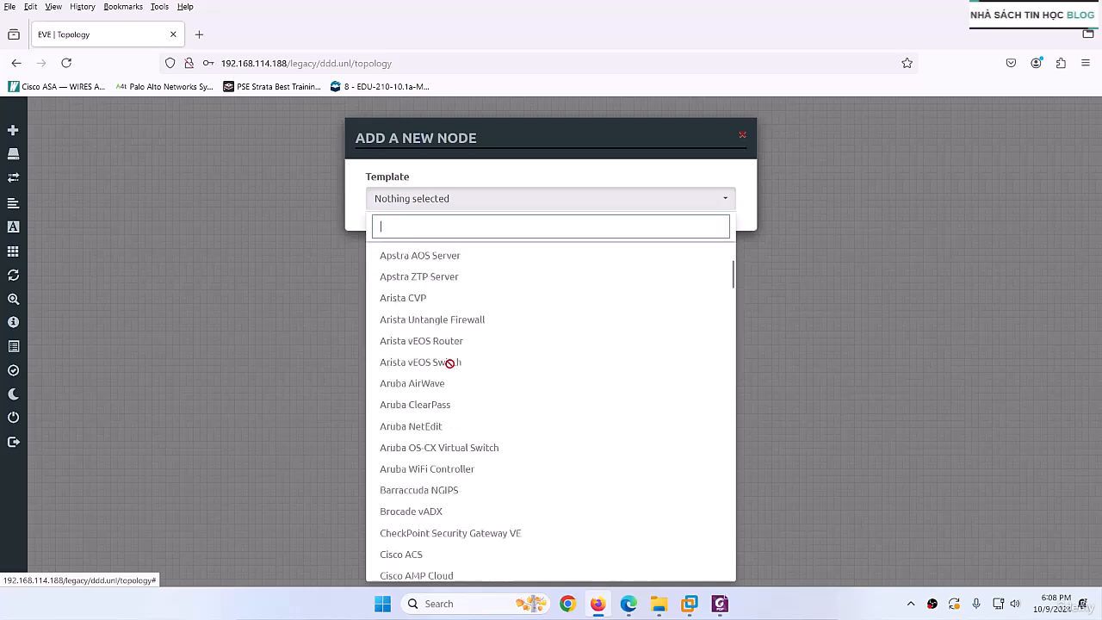
scroll(450, 363, down, 20)
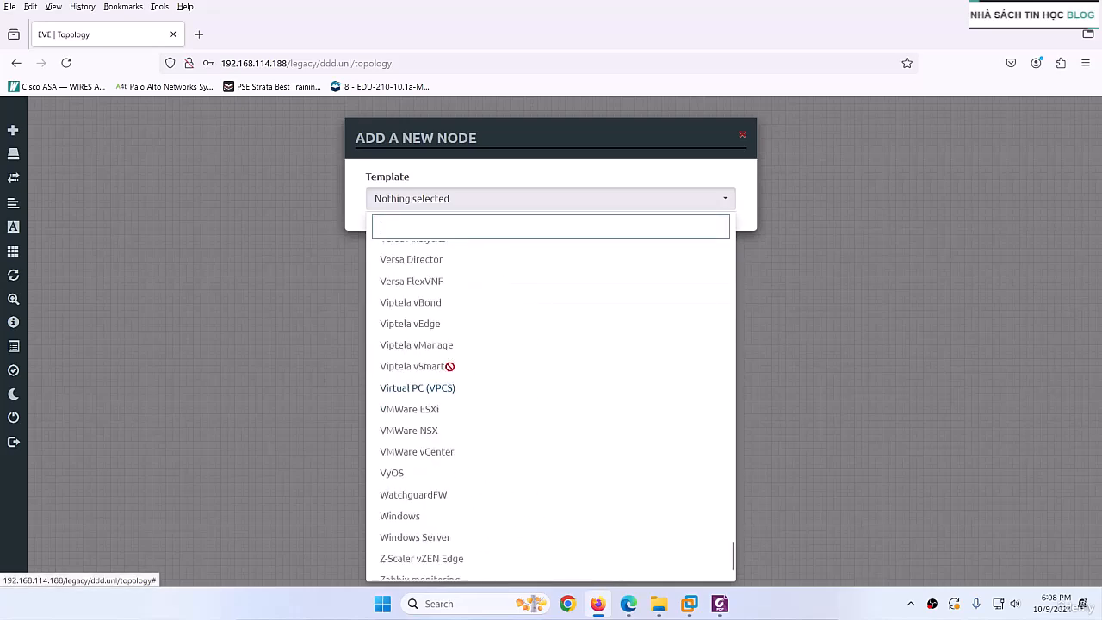
click(327, 367)
- Switch to the document Installing EVE-NG ISO.pdf in Foxit PDF Editor
click(721, 604)
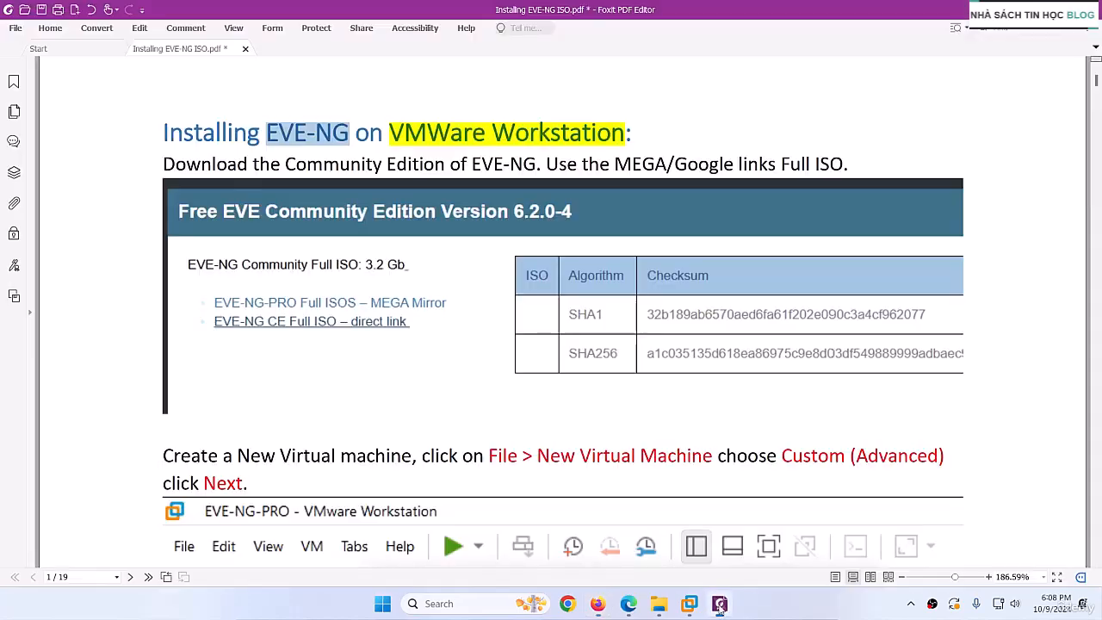